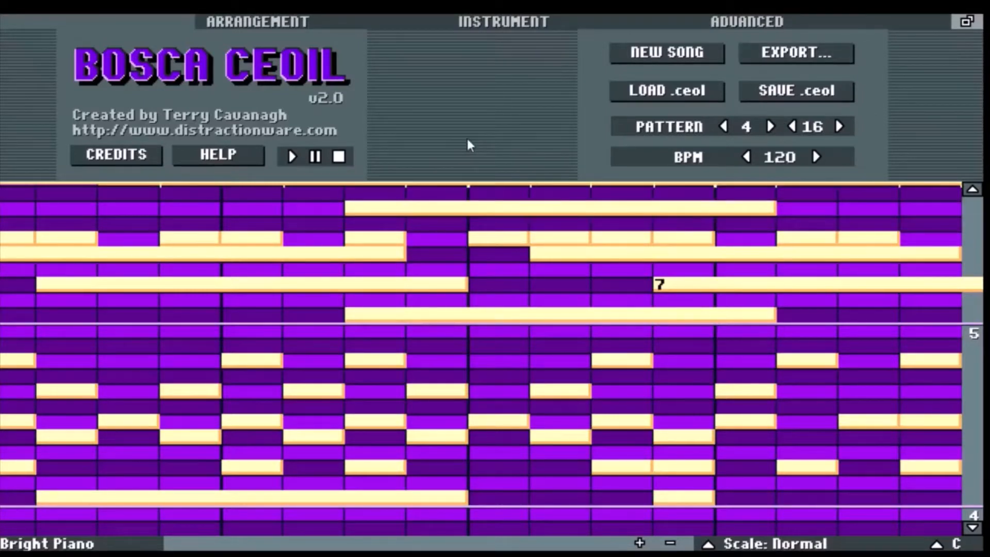
- Create a new song, then place a nine-step note above the octave 5 line and delete it
click(638, 54)
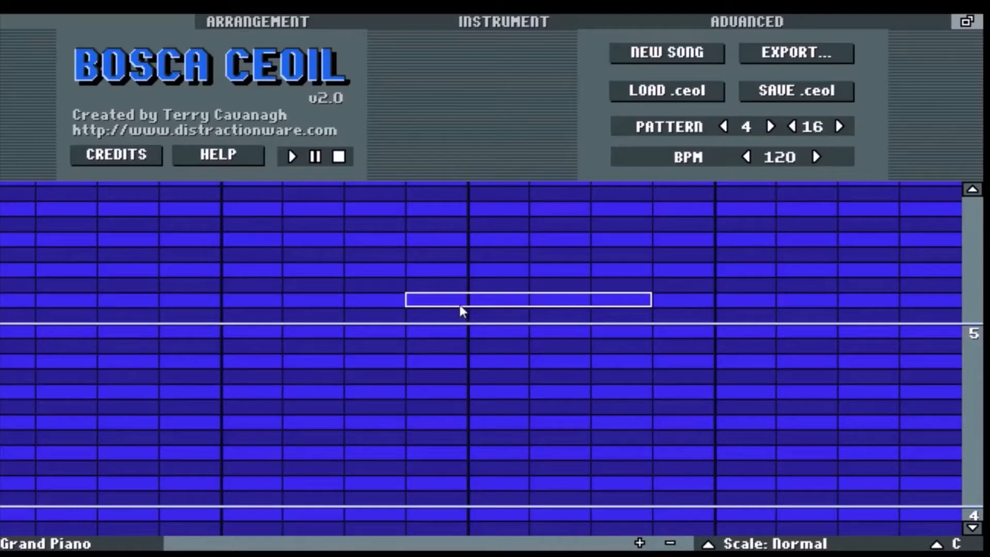
scroll(459, 306, down, 3)
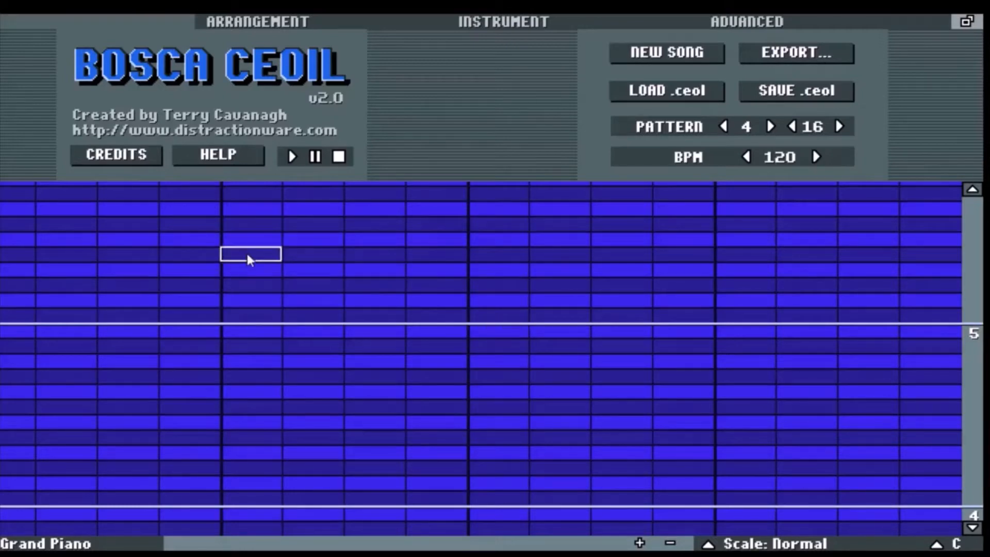
scroll(246, 254, up, 8)
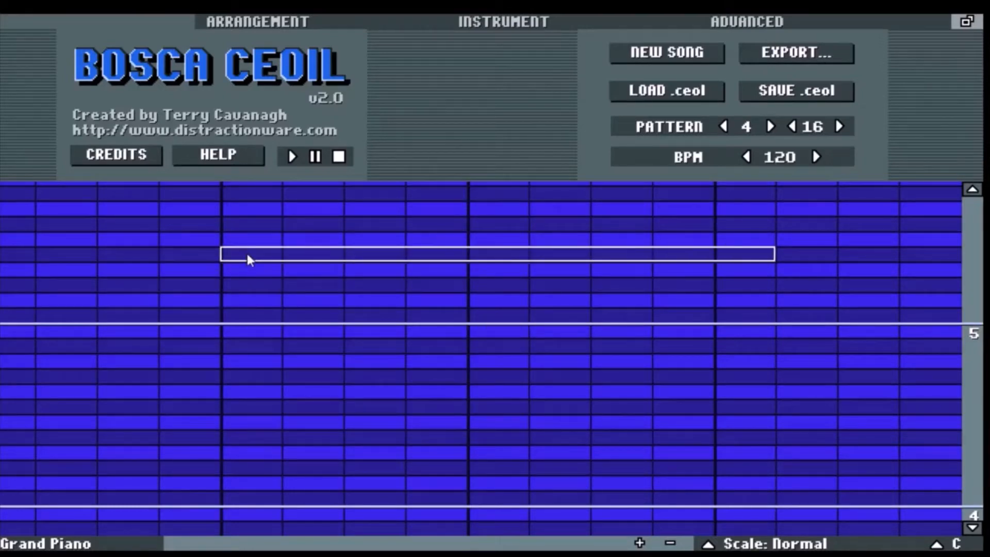
click(246, 253)
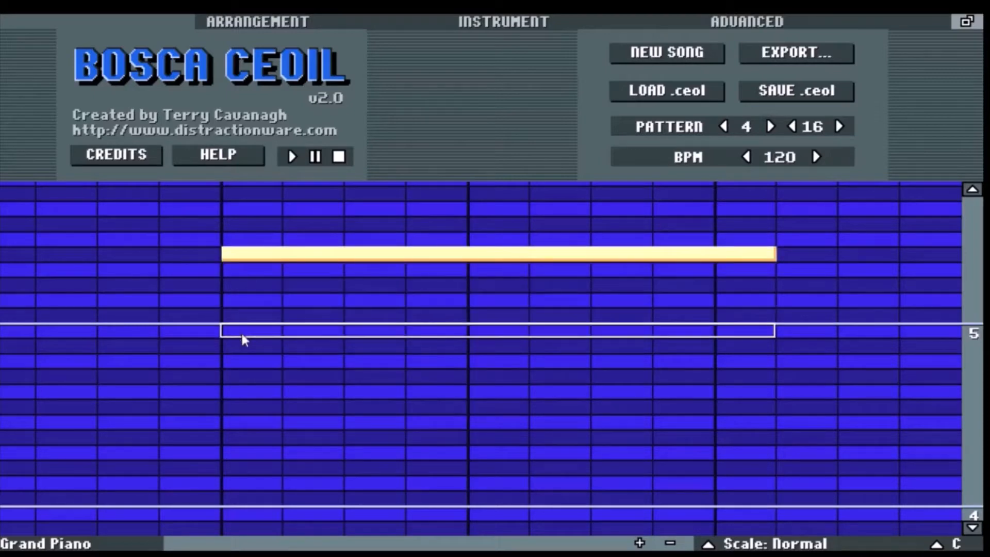
right_click(251, 262)
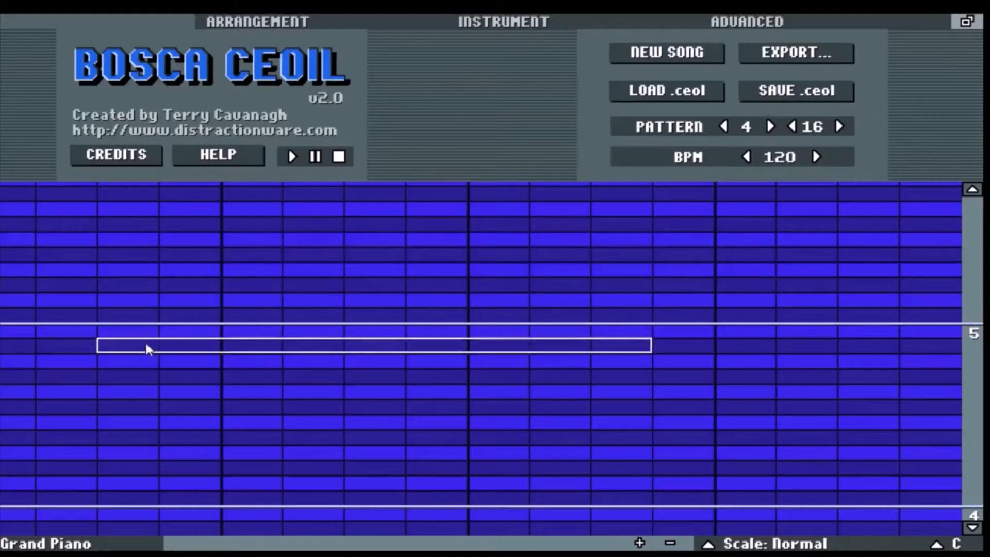
- Place a one-step note and a six-step note on the same pitch row, plus a three-step note on the row labelled 5
scroll(139, 332, down, 5)
scroll(141, 333, down, 3)
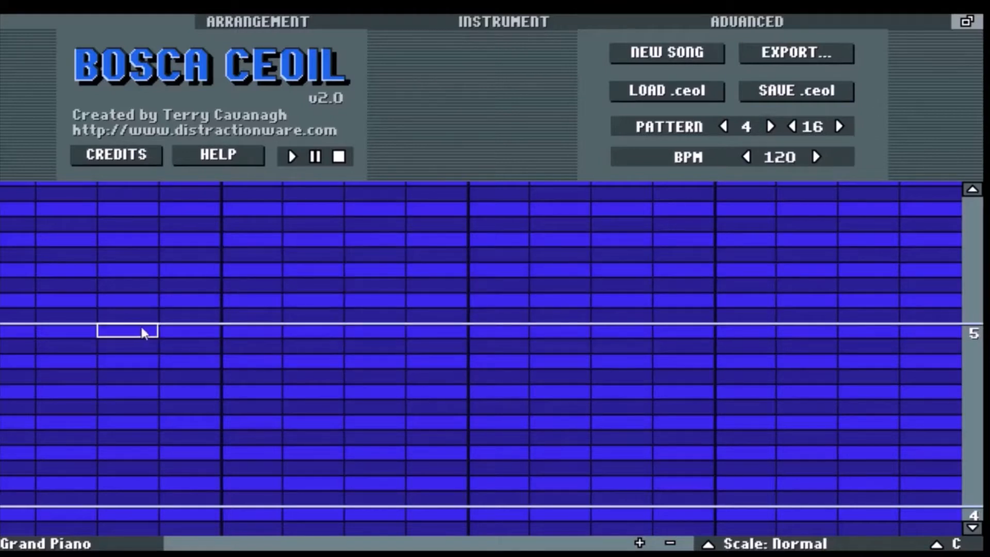
click(129, 246)
scroll(330, 245, up, 5)
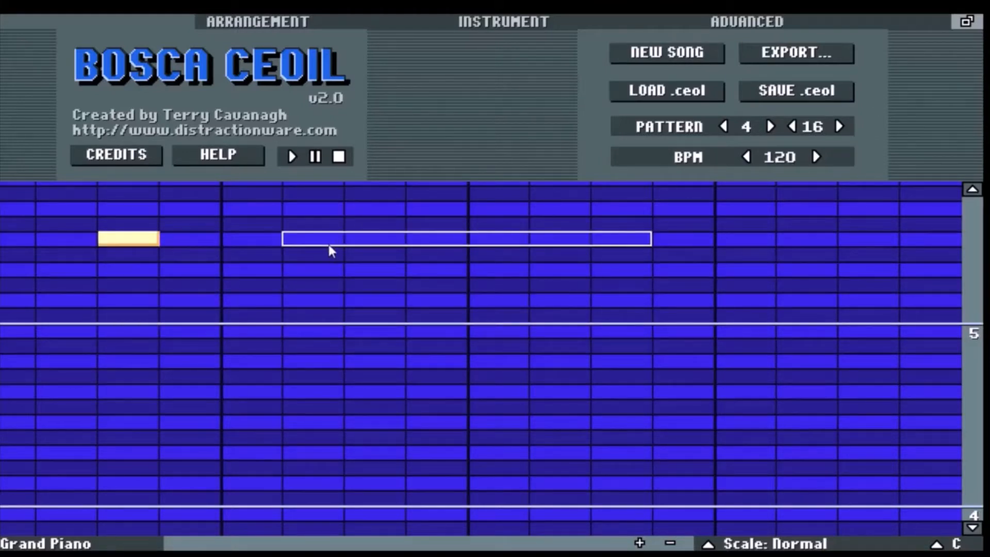
click(330, 246)
scroll(289, 309, down, 3)
click(412, 330)
- Add two seven-step notes, a six-step note and a three-step note on separate pitch rows of the pattern
scroll(594, 339, down, 1)
scroll(598, 338, up, 4)
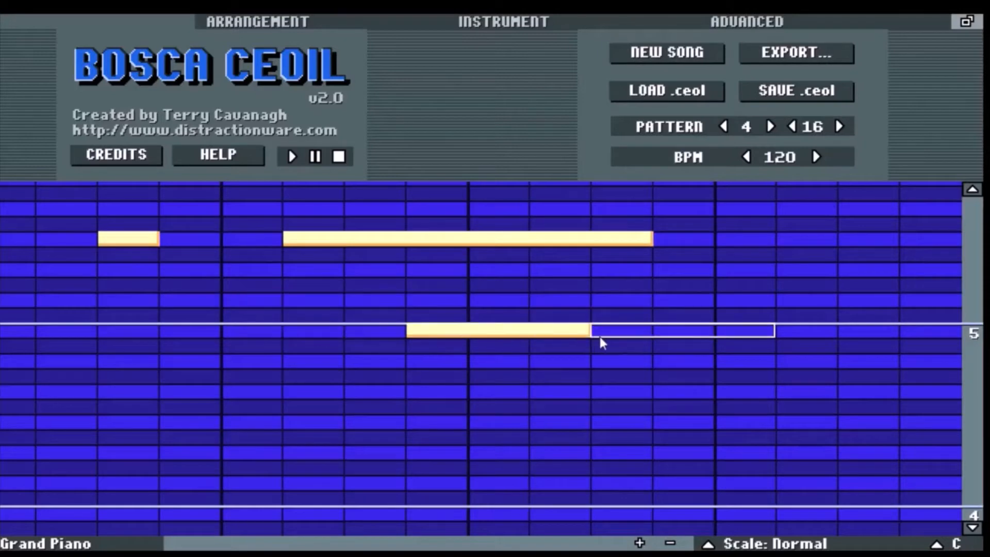
scroll(408, 282, up, 1)
click(408, 283)
click(346, 421)
scroll(99, 314, down, 3)
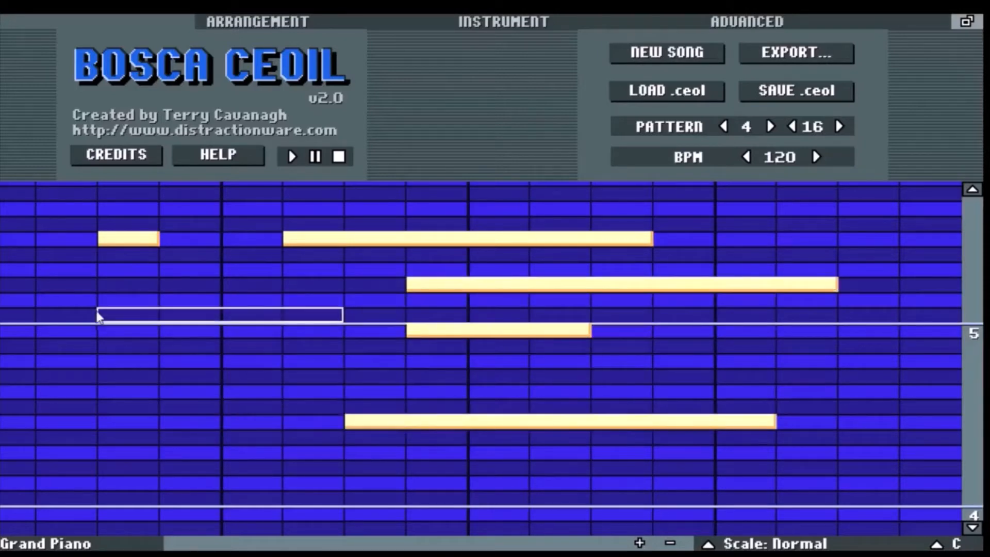
scroll(96, 315, up, 2)
click(96, 314)
scroll(470, 379, down, 3)
click(473, 378)
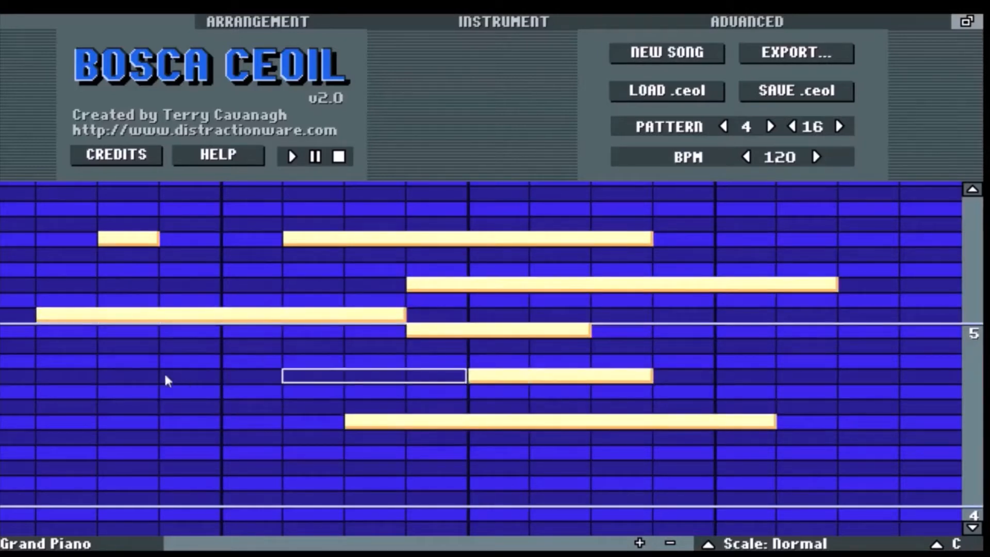
- Add a four-step note below the octave 5 line and two eight-step notes on separate rows above it
scroll(149, 364, up, 1)
click(147, 363)
scroll(147, 366, up, 4)
click(170, 255)
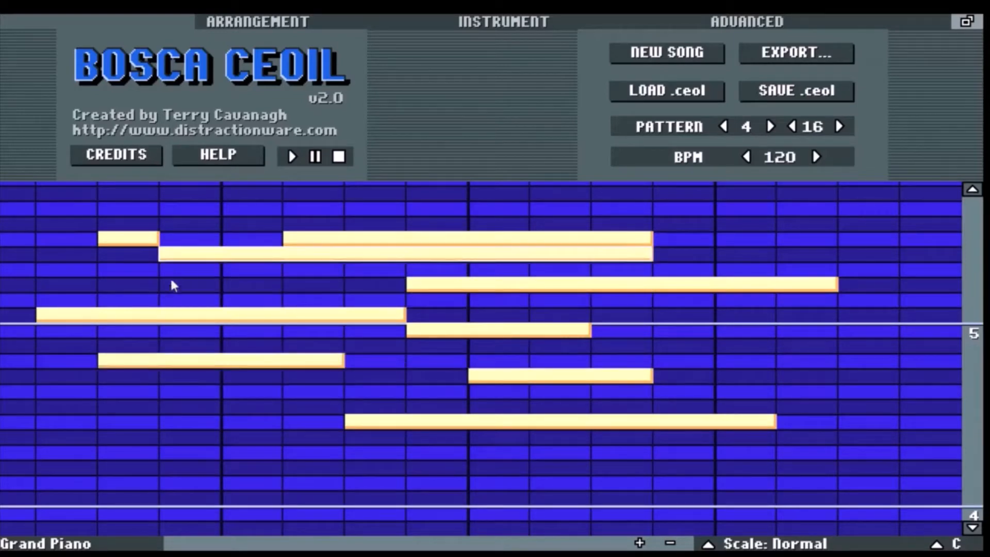
click(171, 285)
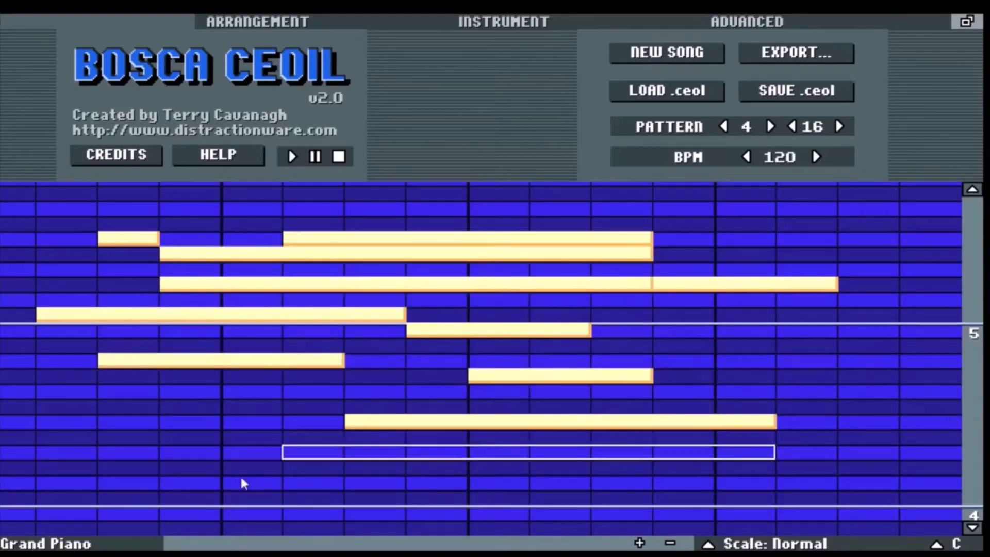
- In a new song, place four adjacent one-step notes on one pitch row, then delete the fourth and the second
scroll(53, 464, down, 7)
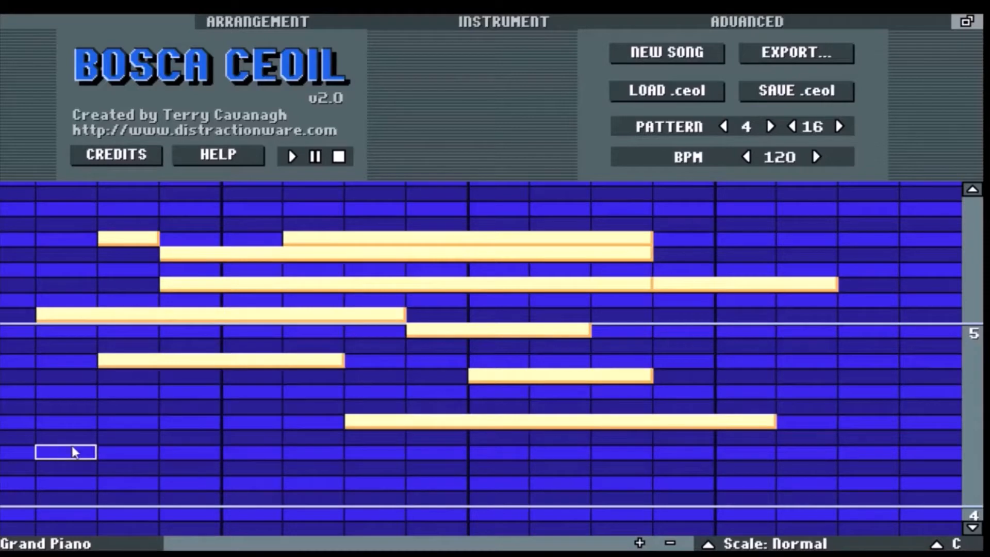
click(698, 53)
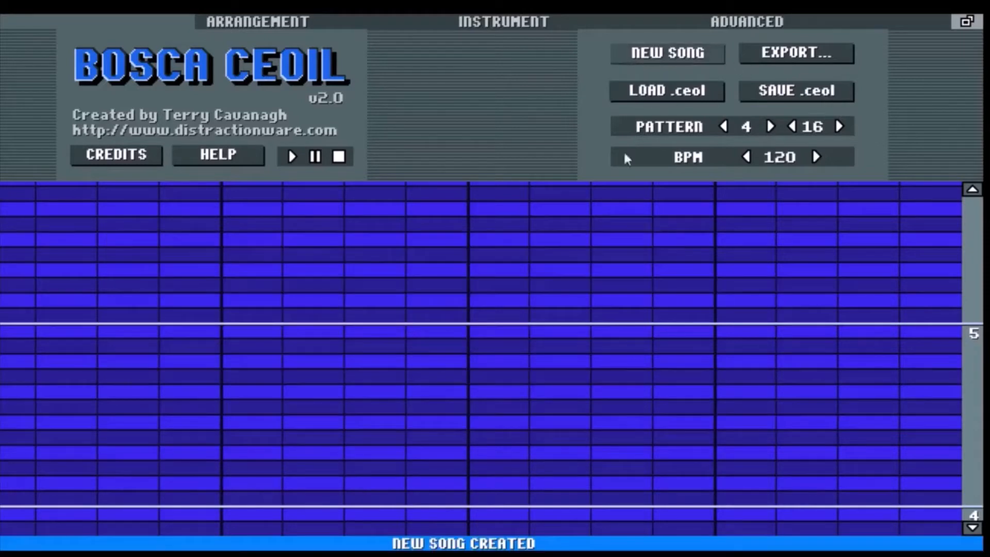
click(80, 250)
click(149, 240)
click(191, 238)
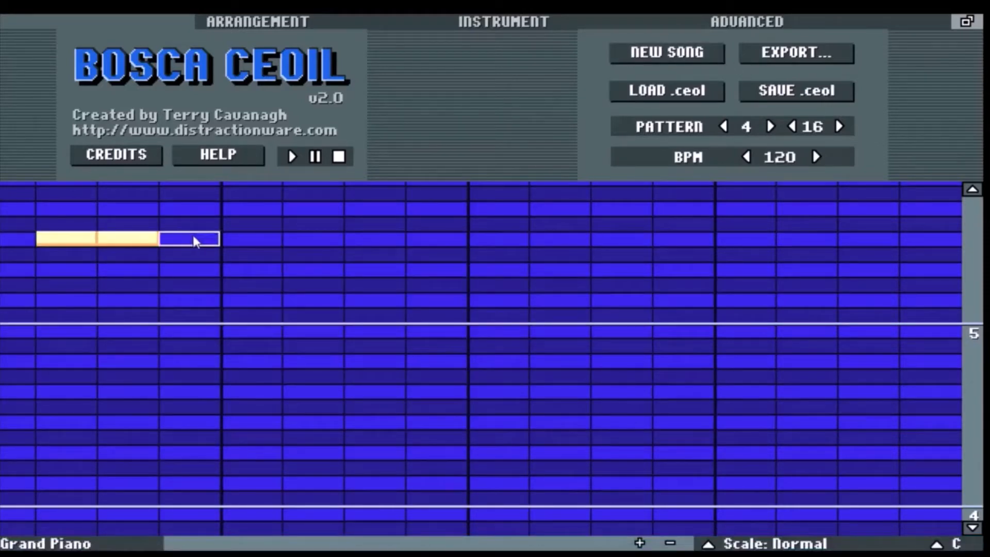
click(236, 238)
right_click(268, 239)
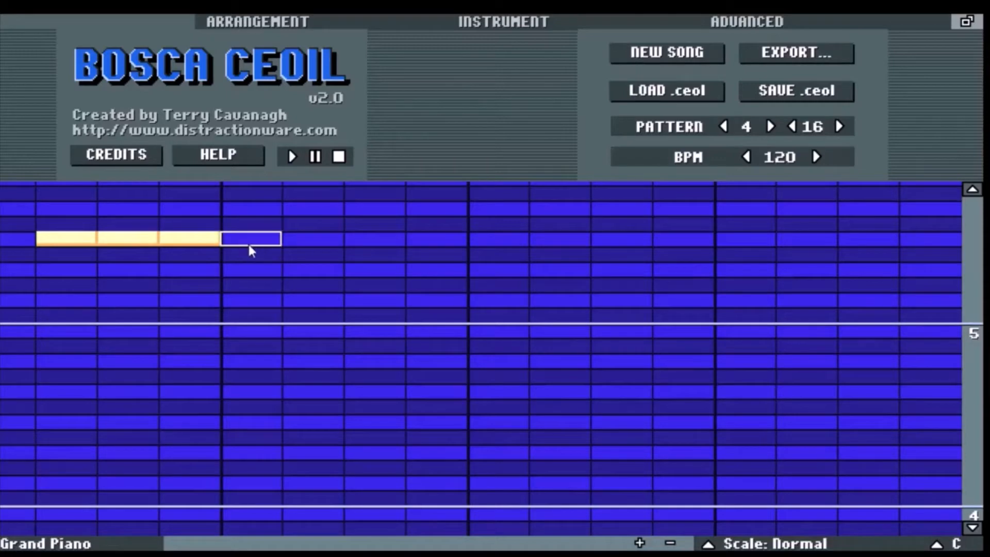
right_click(127, 241)
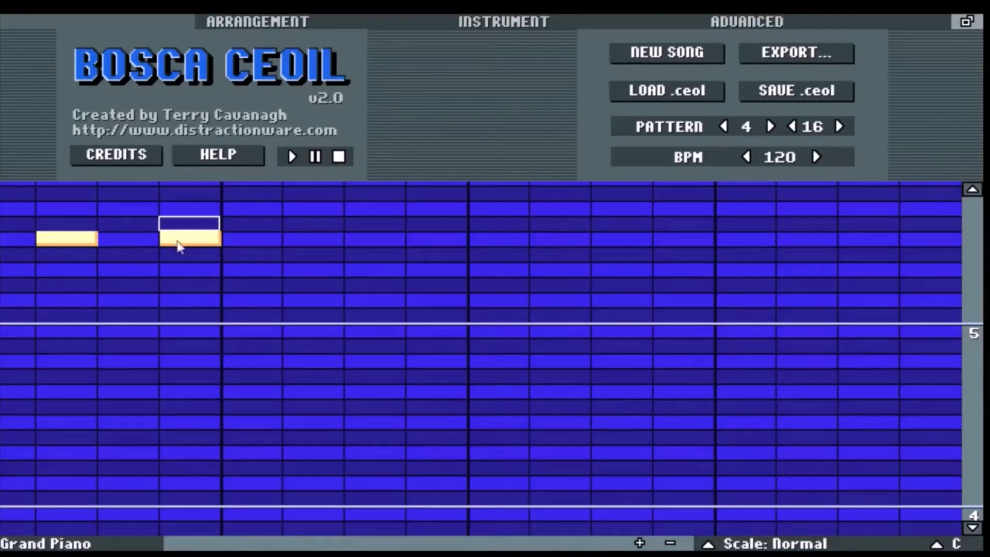
- In a new song, place two adjacent one-step notes from the bar line and try a third one row higher, removing it again
click(666, 53)
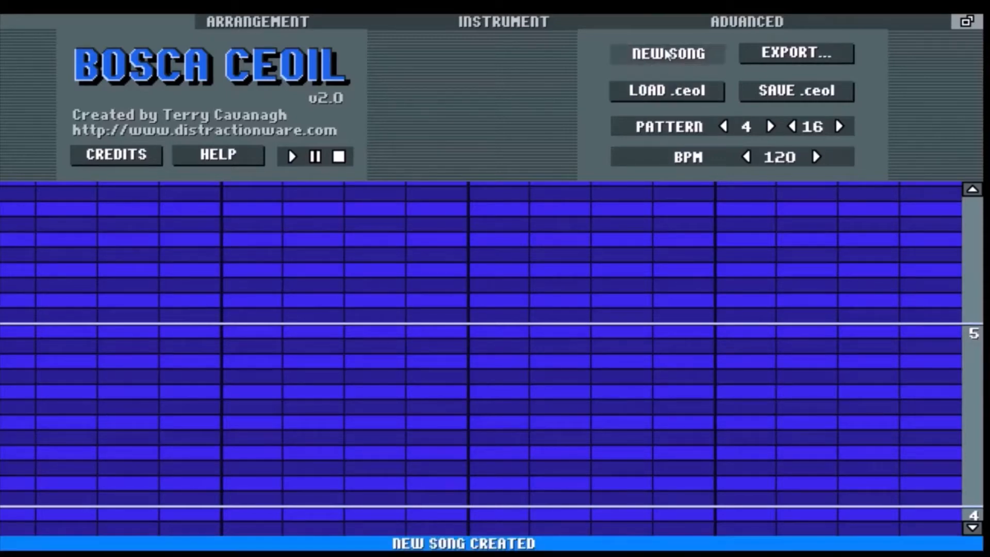
click(256, 239)
click(313, 241)
click(384, 225)
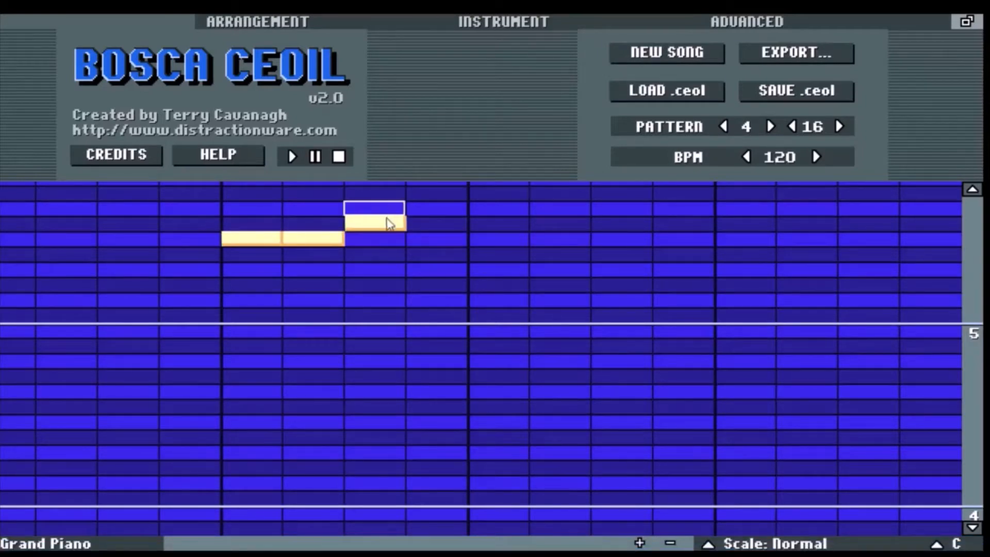
right_click(386, 227)
click(386, 229)
right_click(395, 230)
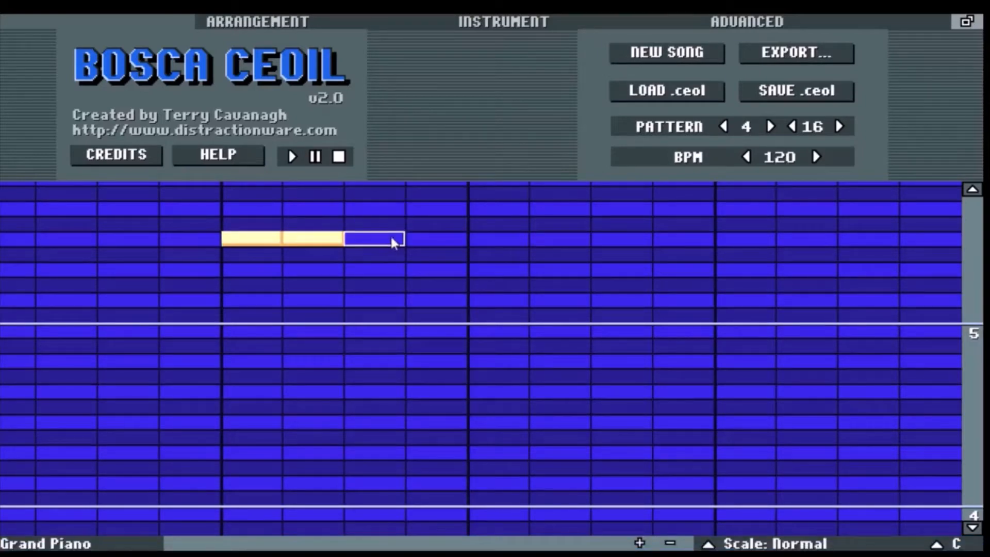
- Extend the row to four consecutive one-step notes and play the pattern
click(394, 239)
click(435, 236)
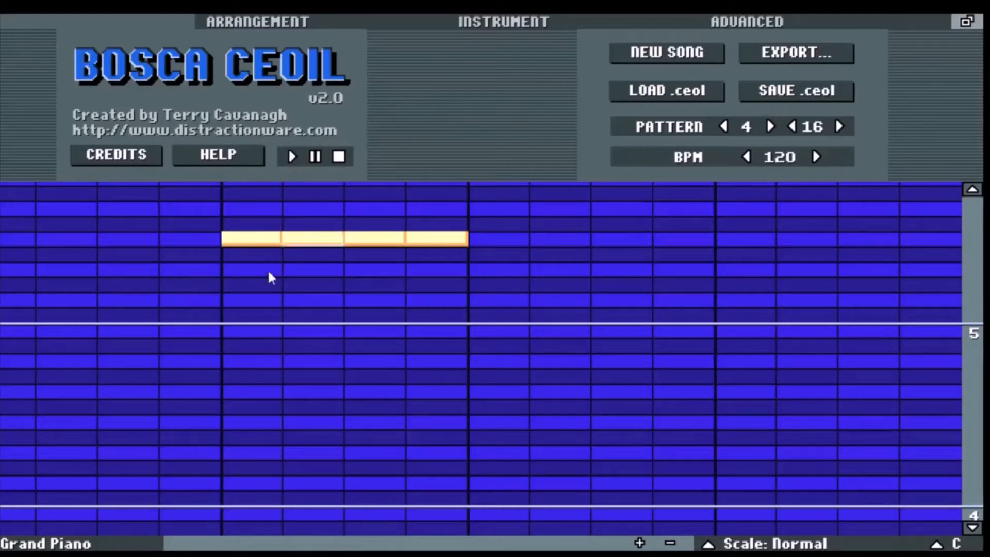
key(space)
- Set the note length to four steps, create a new song with one such note at the bar line, and play it
scroll(240, 264, up, 3)
click(699, 49)
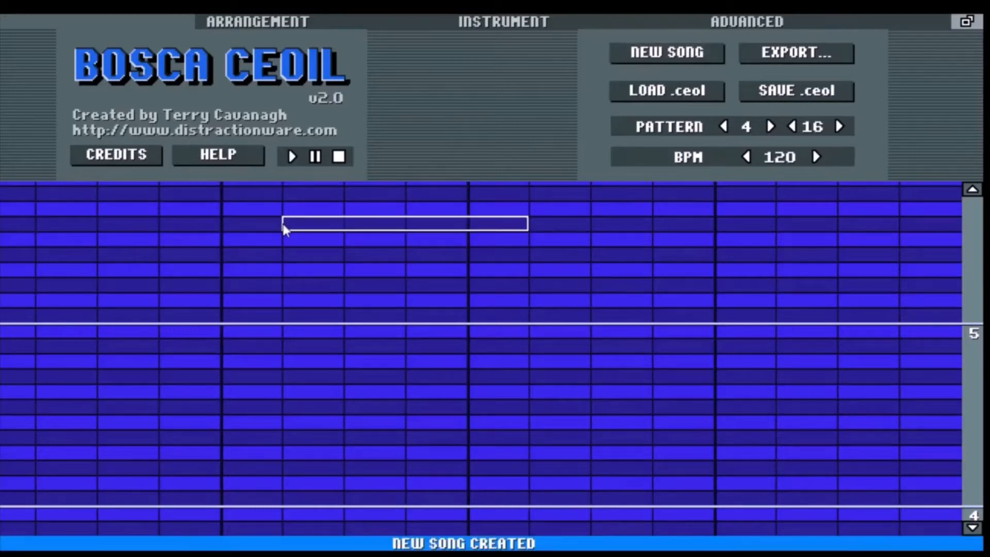
click(267, 226)
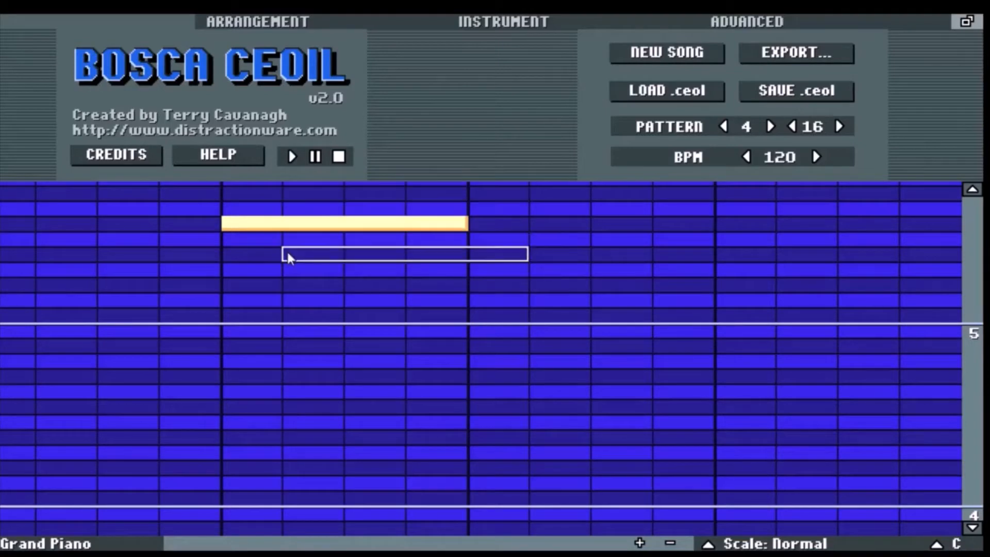
key(space)
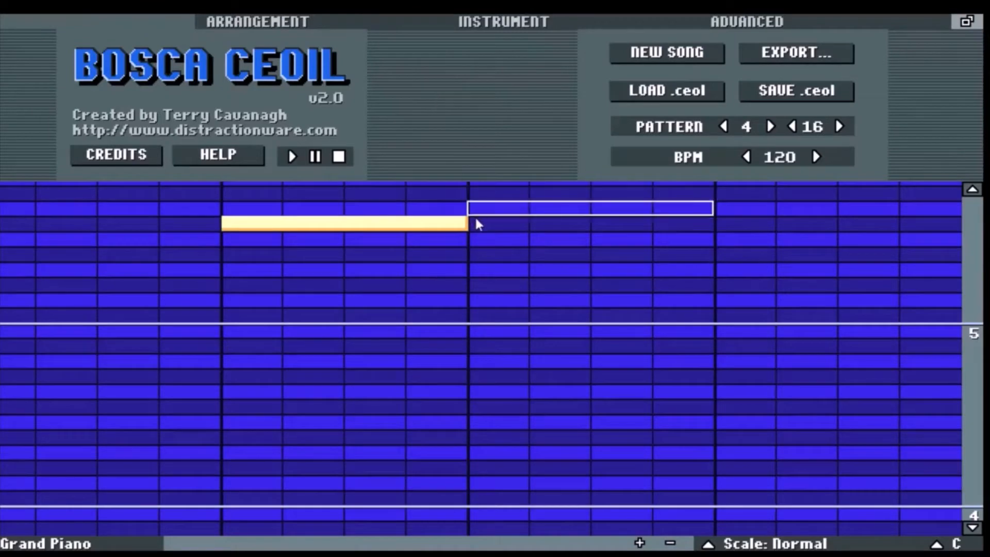
- Scatter twelve more four-step notes across the pattern at varied pitches, overlapping in time above and just below the octave 5 line
click(389, 255)
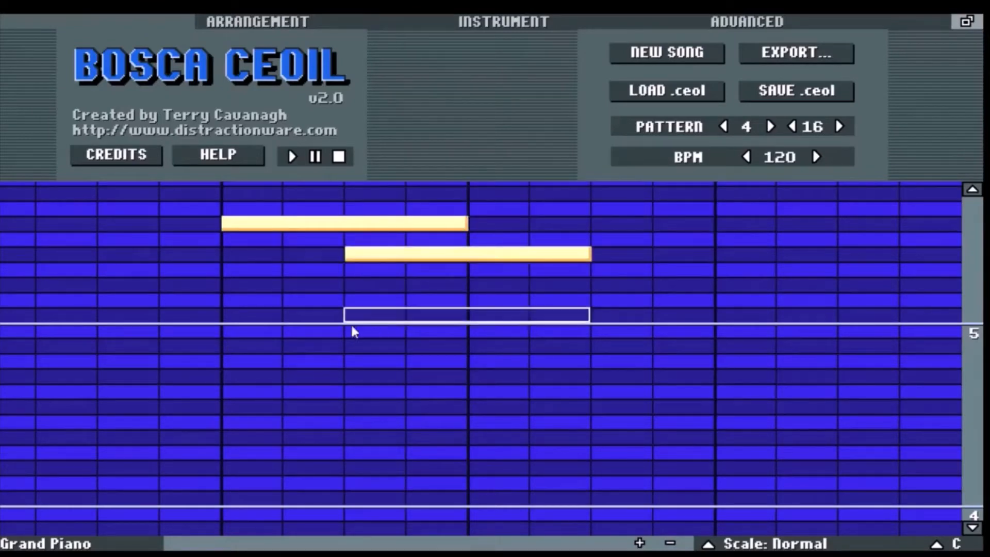
click(311, 301)
click(392, 271)
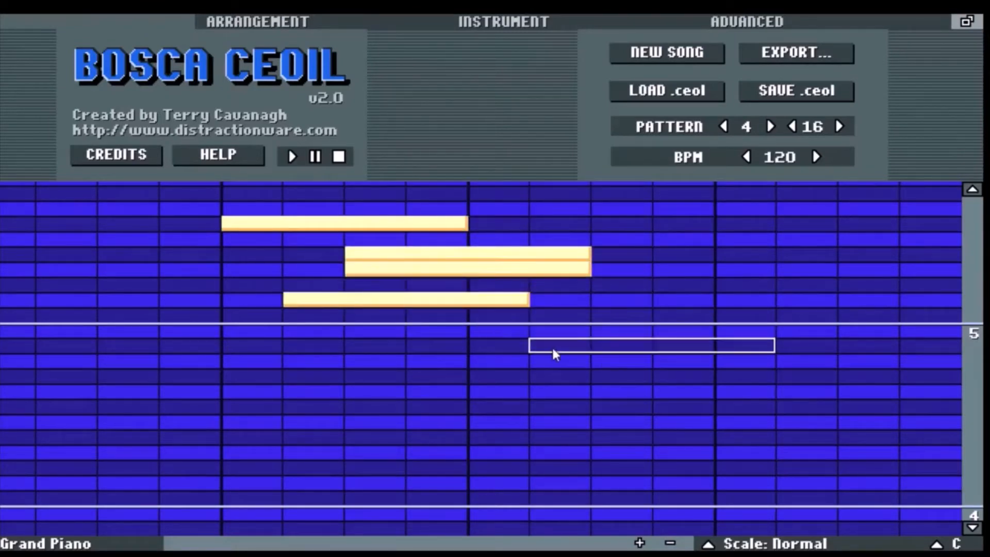
click(577, 283)
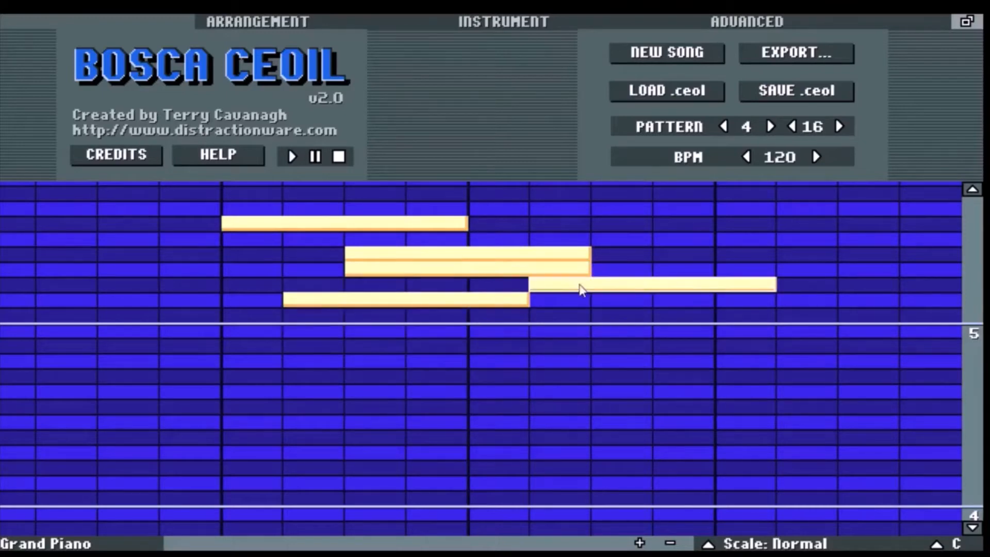
click(608, 239)
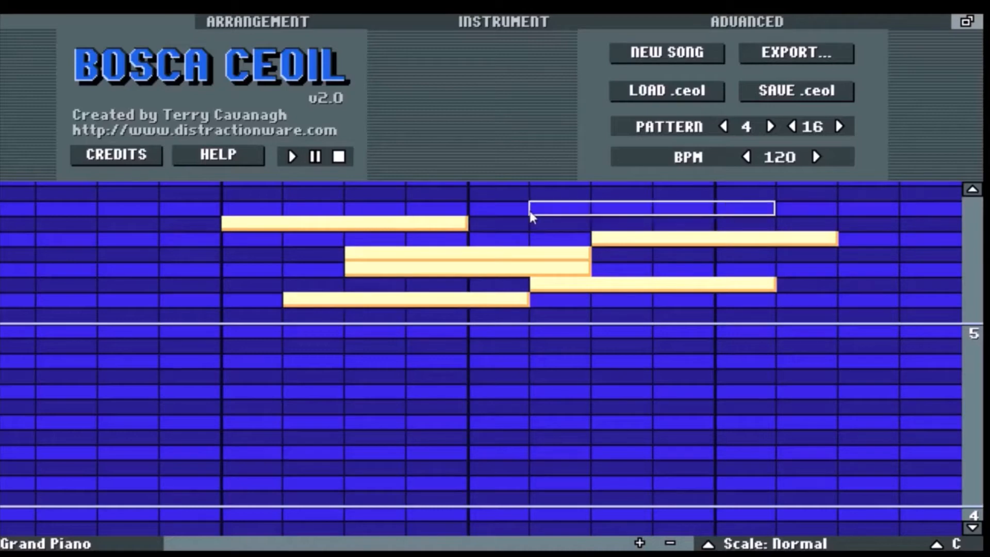
click(527, 211)
click(703, 225)
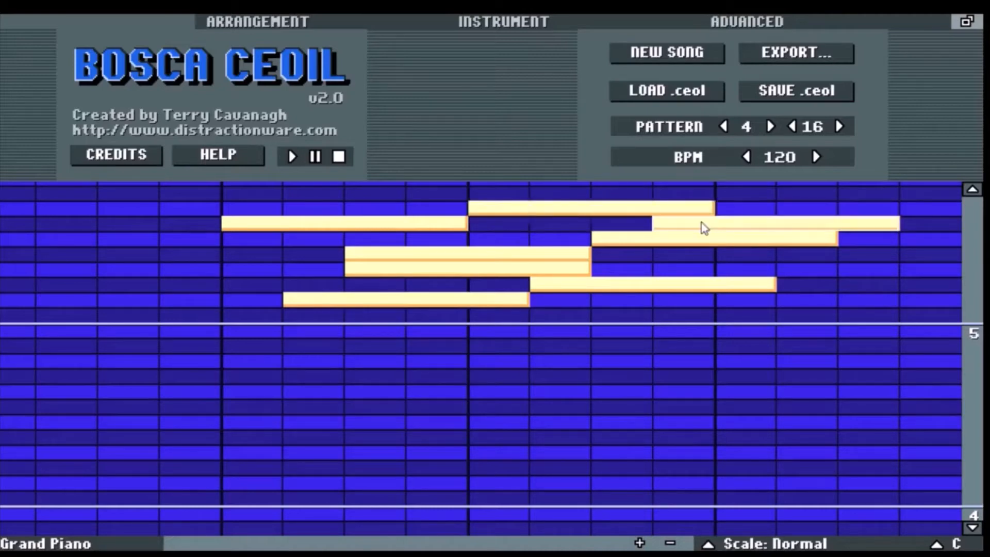
click(696, 272)
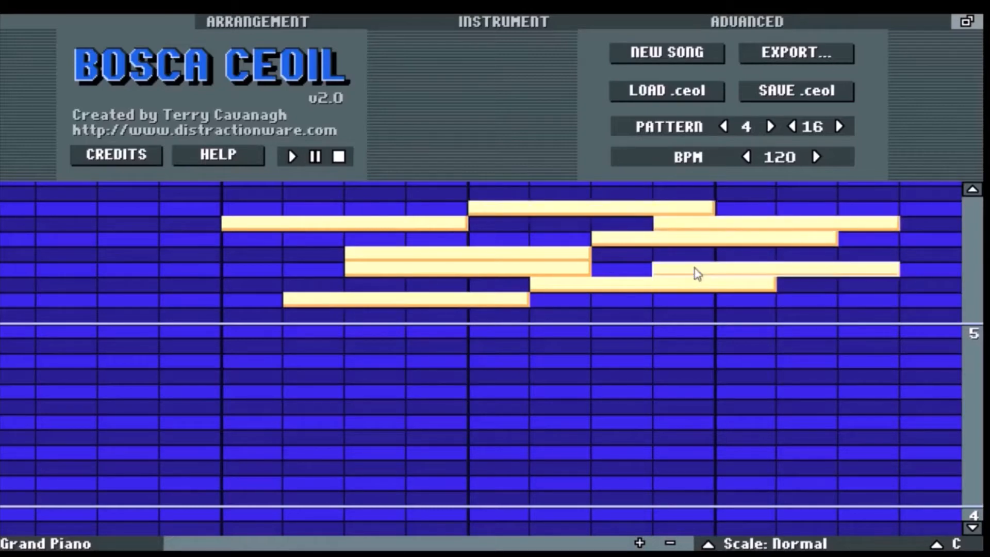
click(664, 319)
click(369, 330)
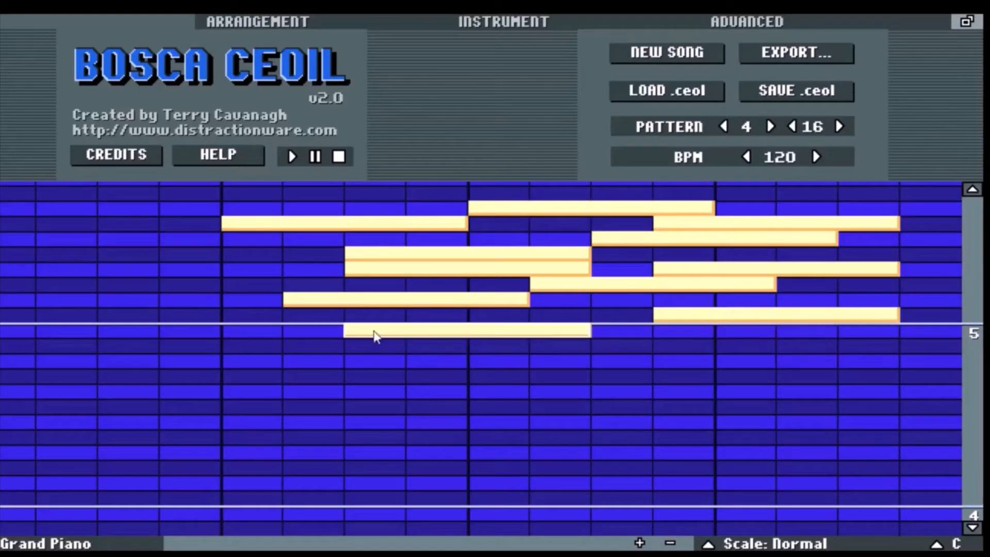
click(625, 360)
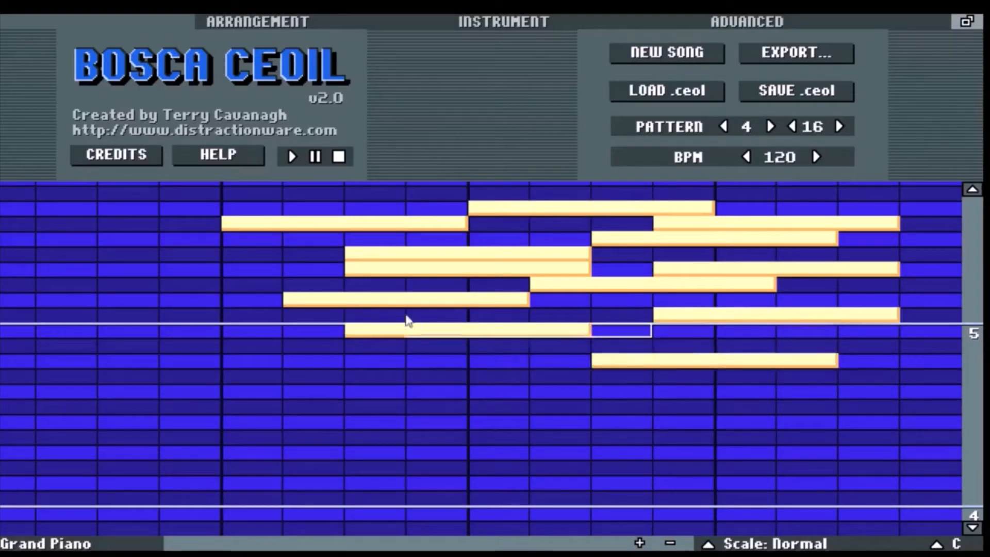
click(185, 284)
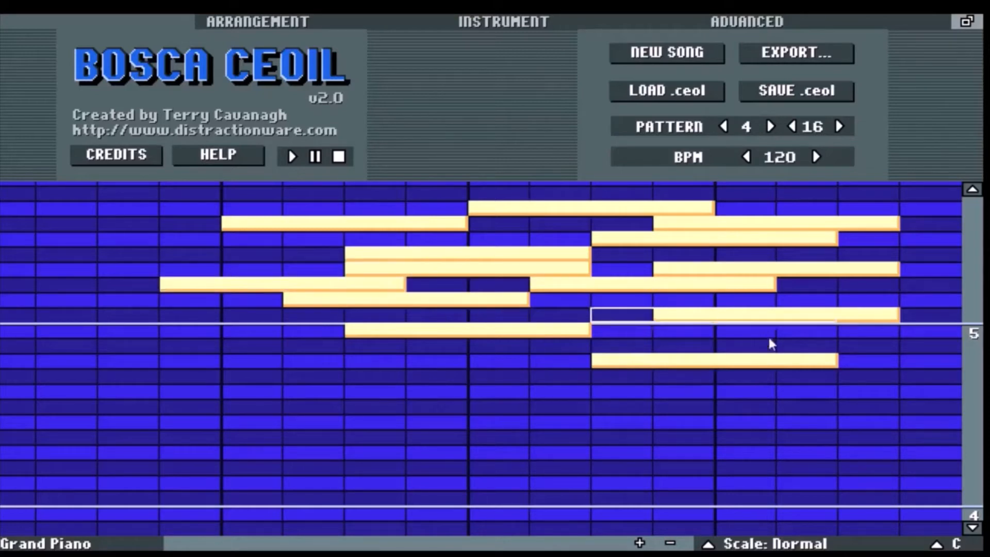
- Create a new song and place a four-step note at the bar line, two rows above the row labelled 5
click(667, 52)
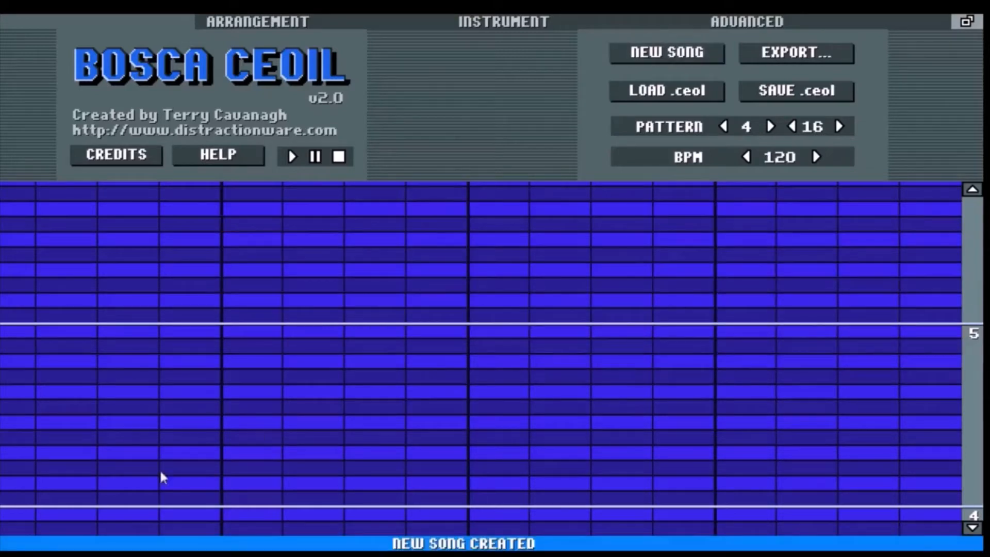
click(223, 299)
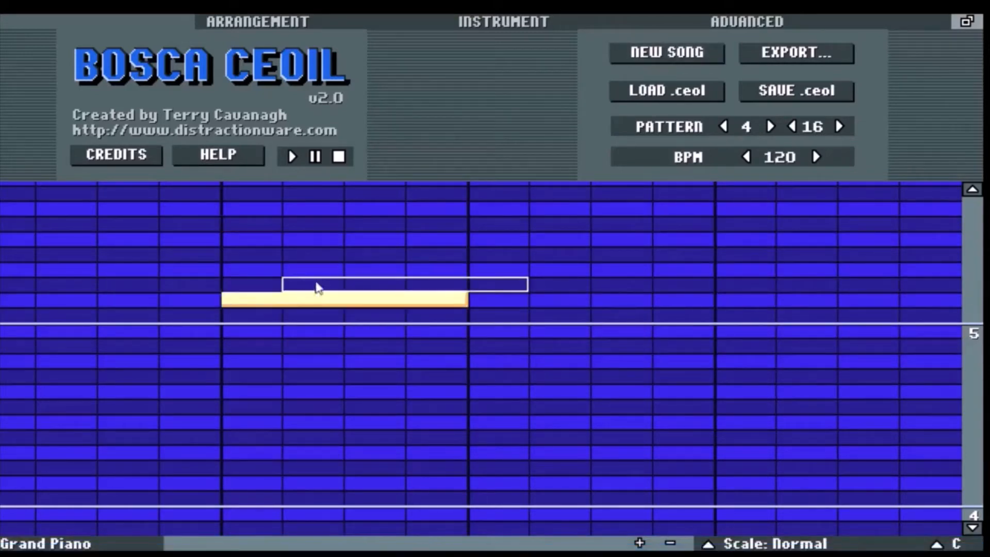
- Fill the four rows directly above the note with four-step notes starting, from the top down, 0, 1, 3 and 1 steps after the bar line
click(247, 238)
click(338, 261)
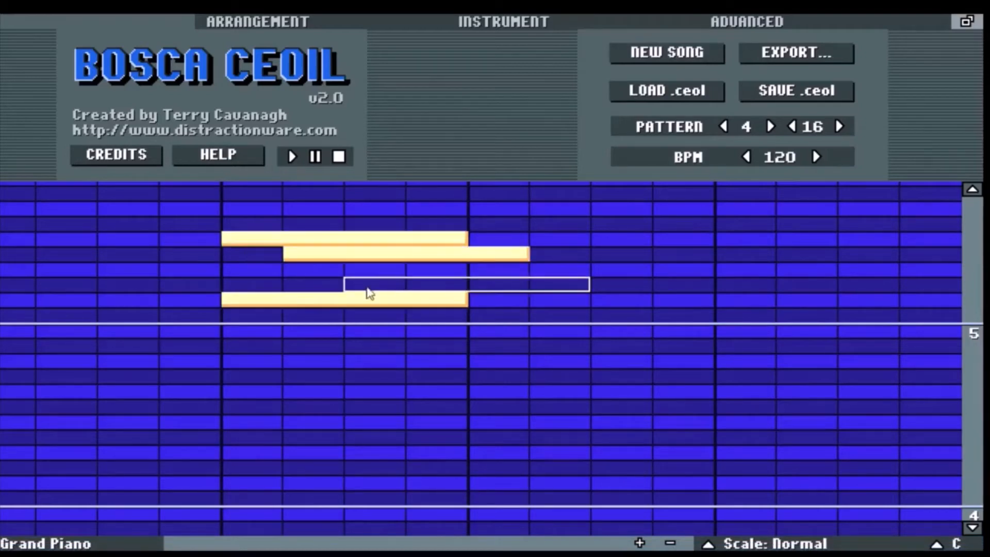
click(338, 285)
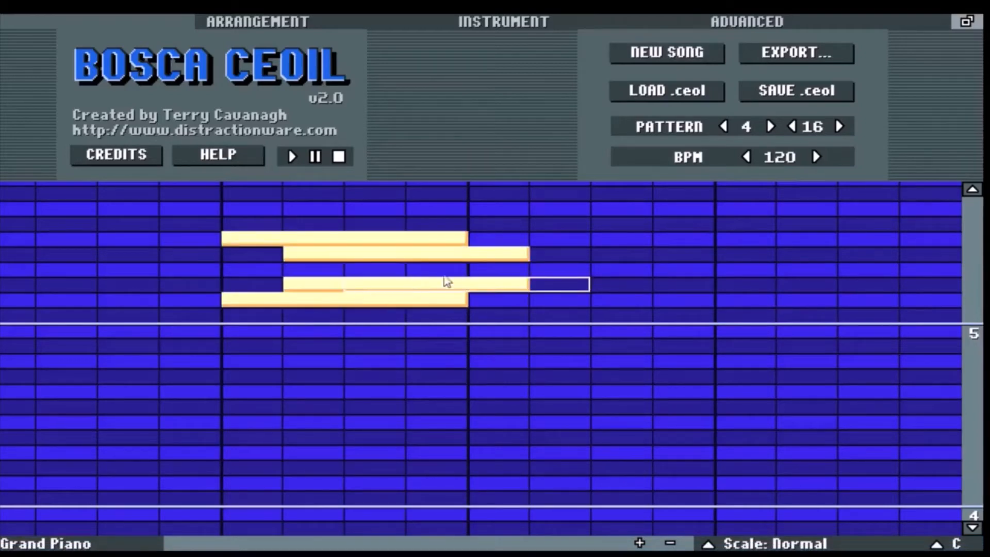
click(417, 270)
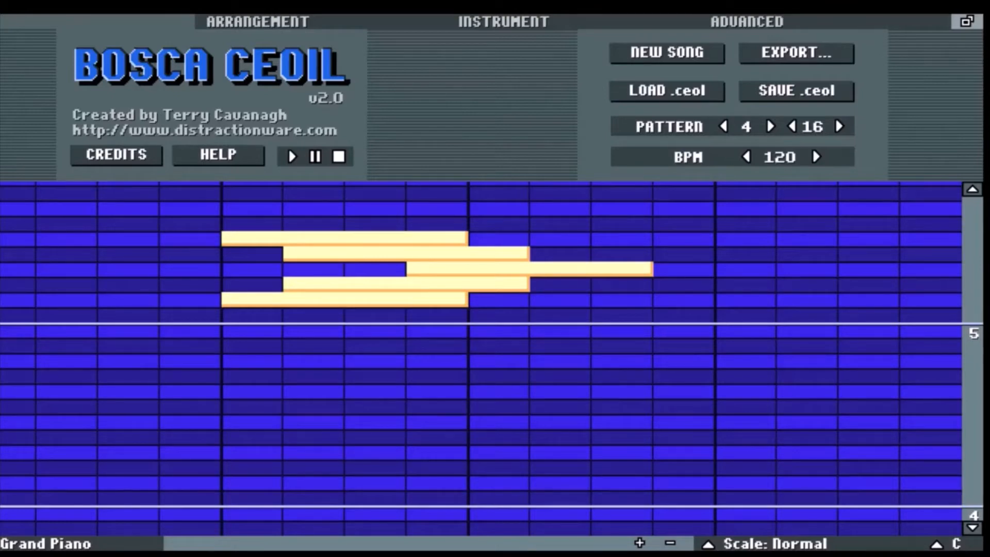
- Add a second, empty pattern to the arrangement and create a second instrument
click(304, 23)
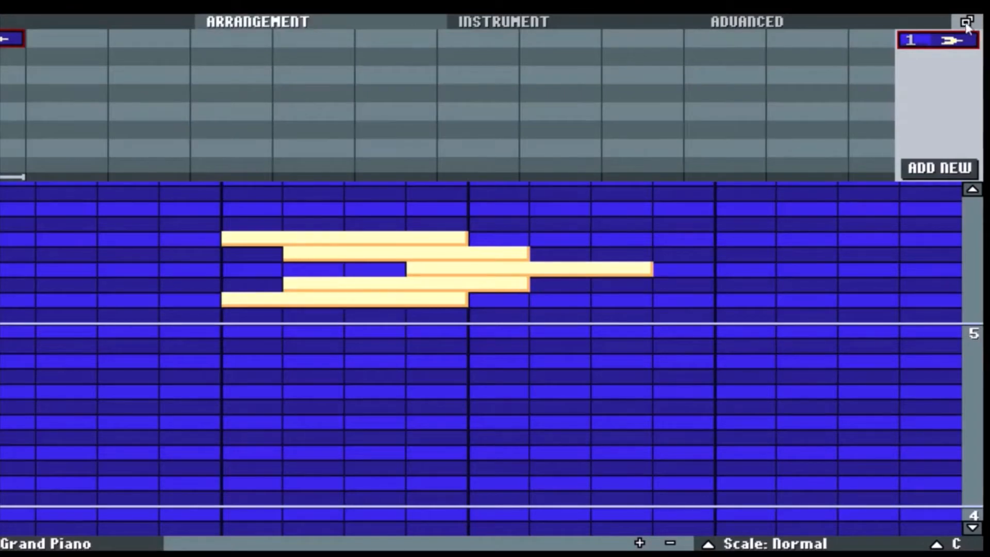
click(928, 168)
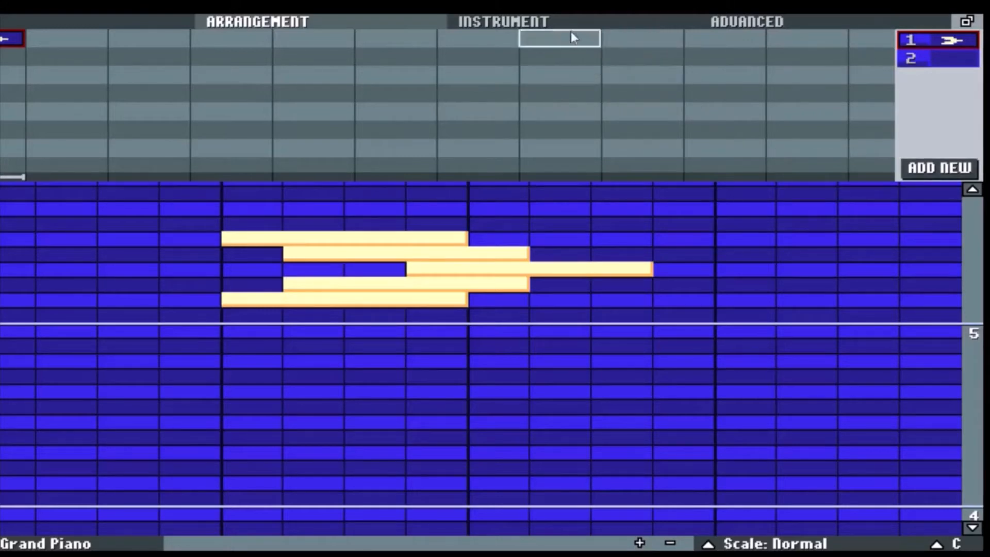
click(512, 22)
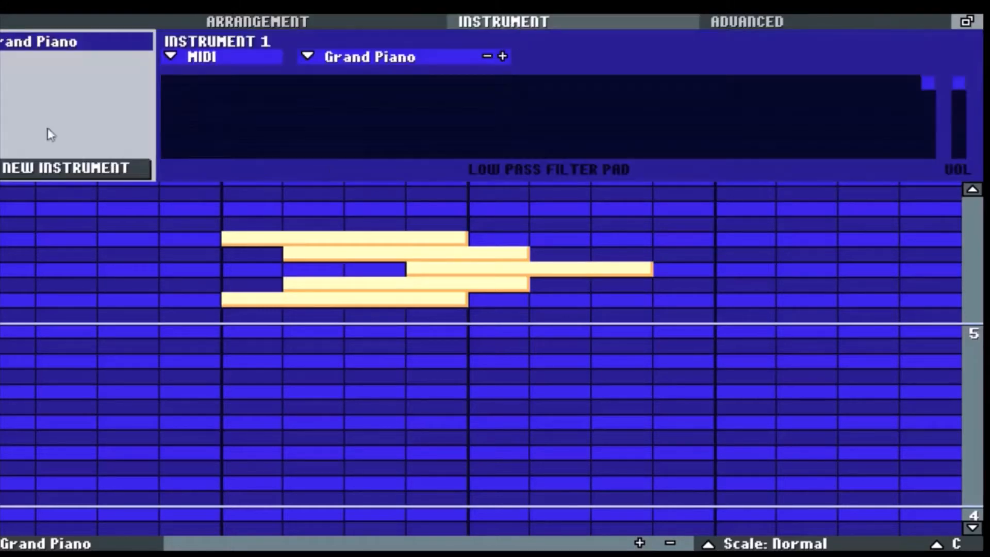
click(21, 164)
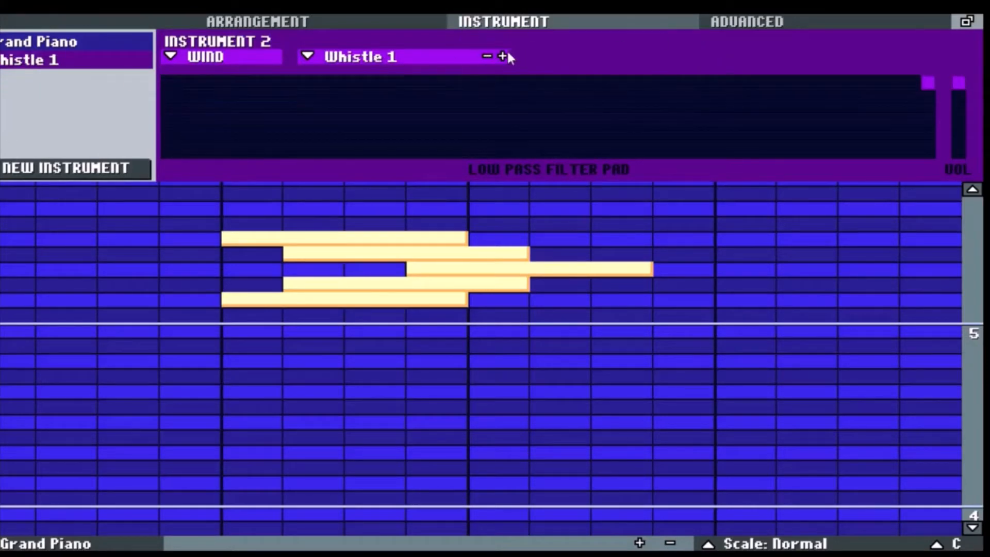
- Set instrument 2 to the MIDI category's Jazz Guitar
click(309, 55)
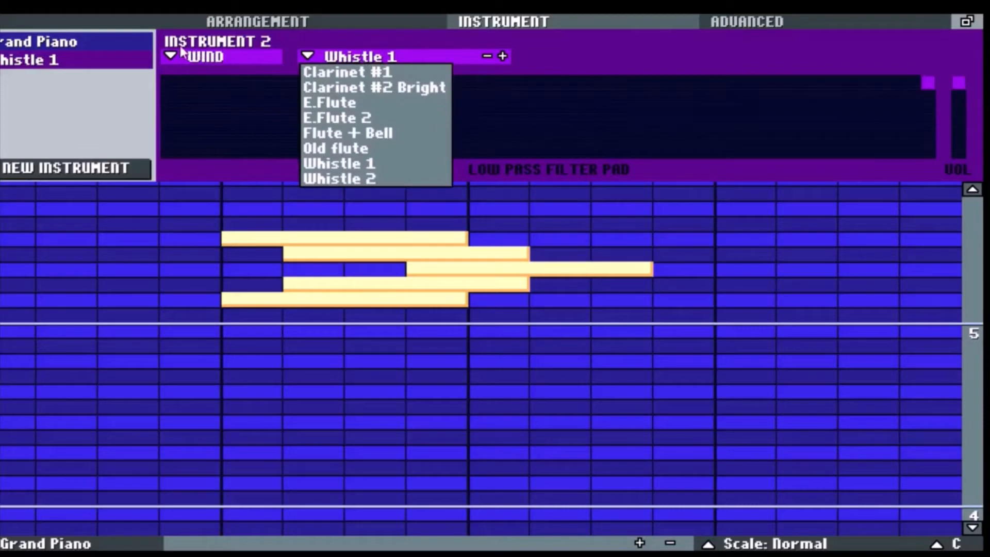
click(170, 57)
click(170, 56)
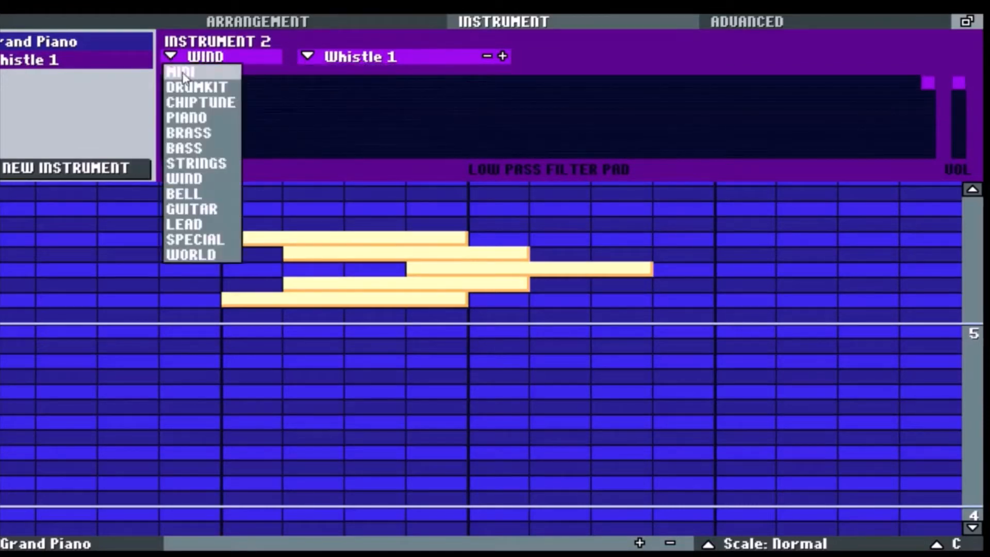
click(178, 71)
click(309, 55)
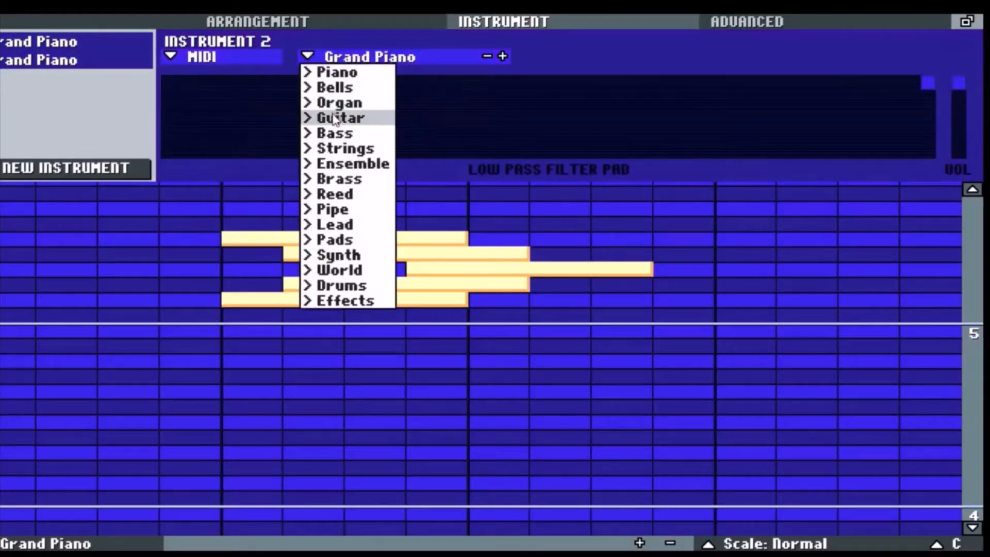
mouse_move(361, 117)
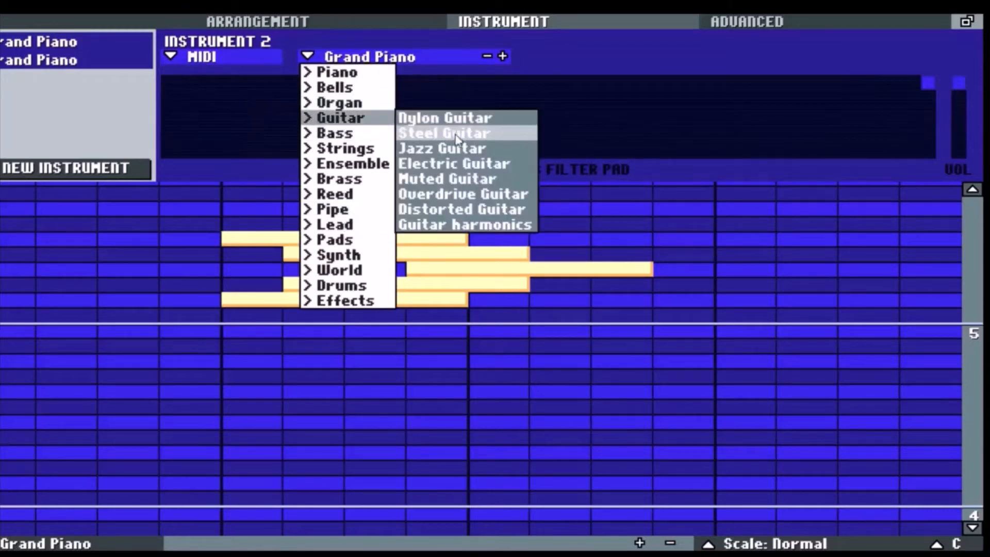
click(469, 150)
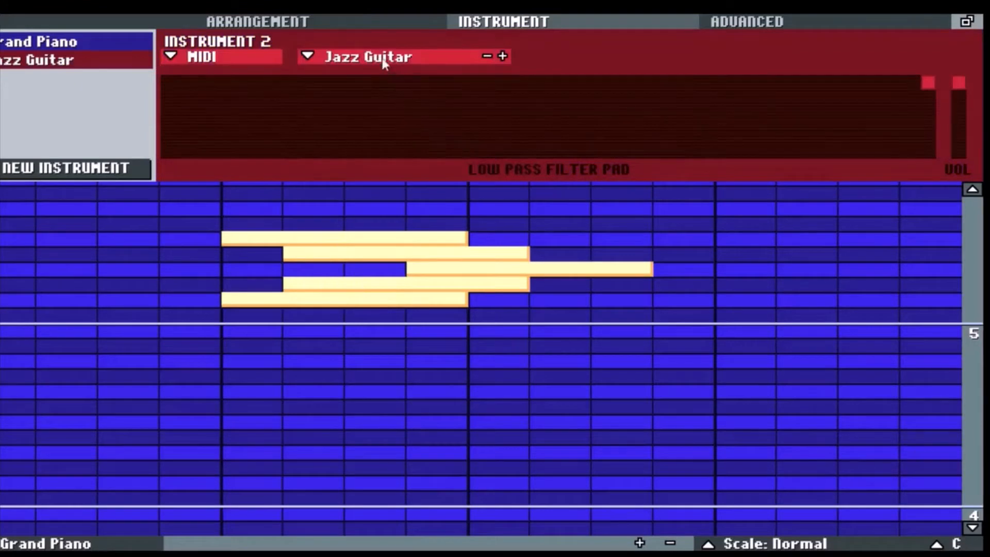
- Switch instrument 1 to the PIANO category and look through both pages of its sounds
click(68, 45)
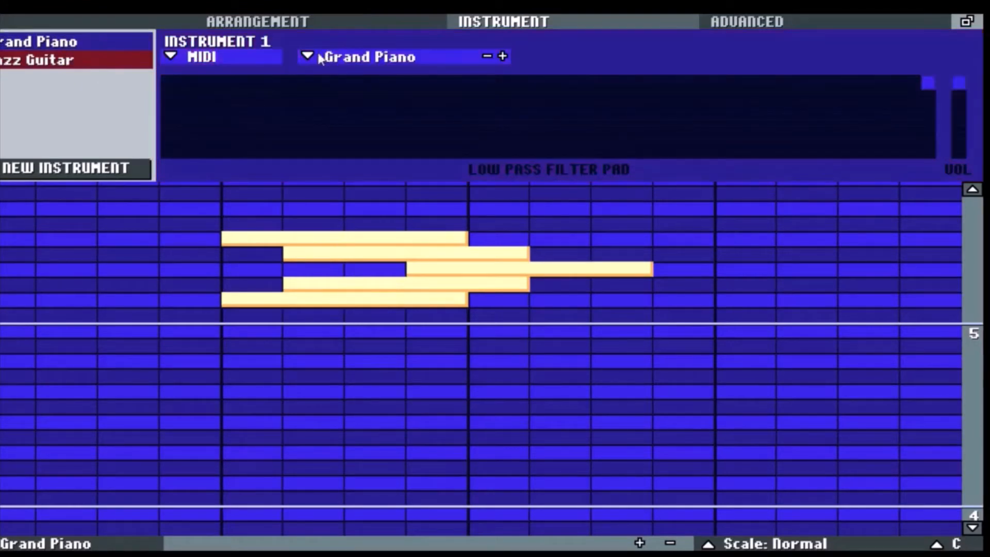
click(172, 55)
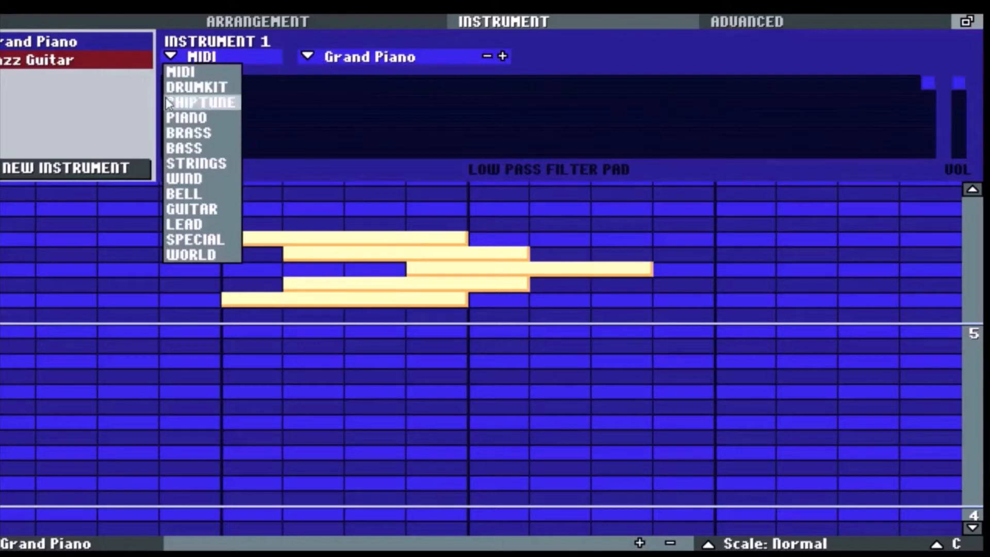
click(186, 117)
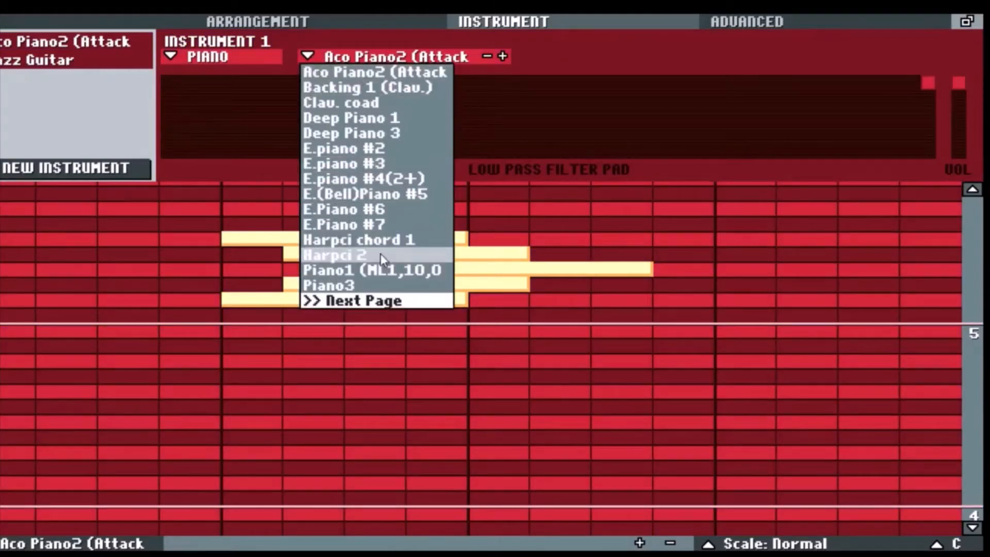
click(374, 302)
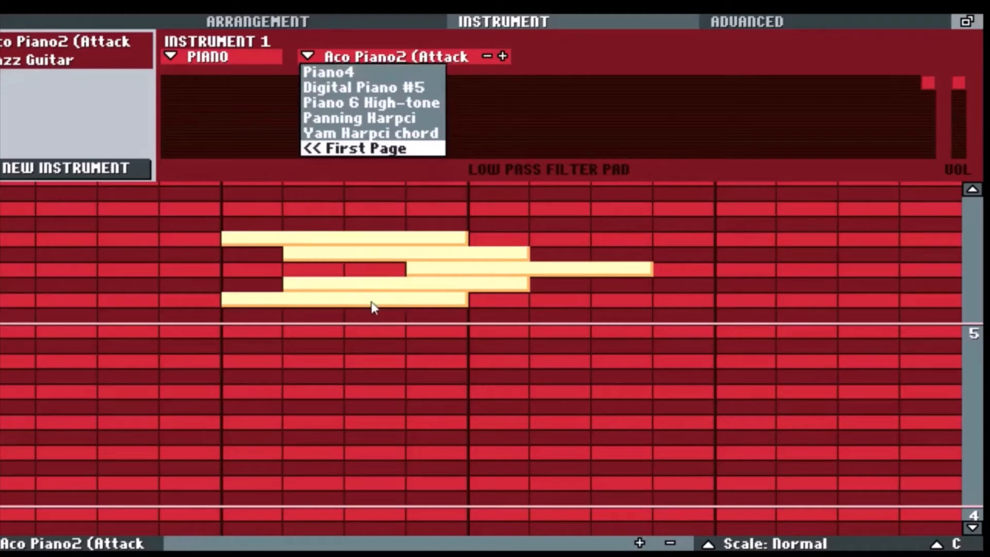
click(352, 150)
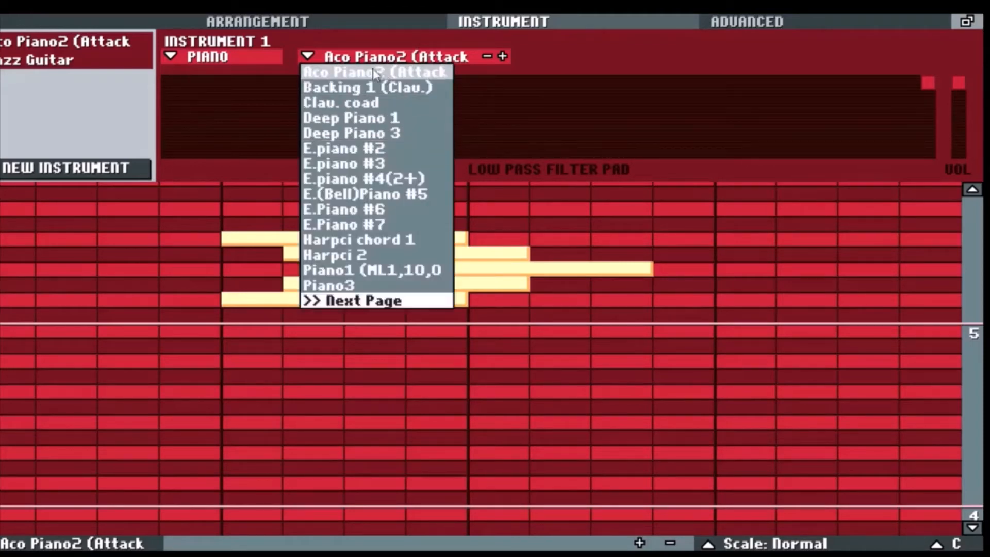
click(593, 154)
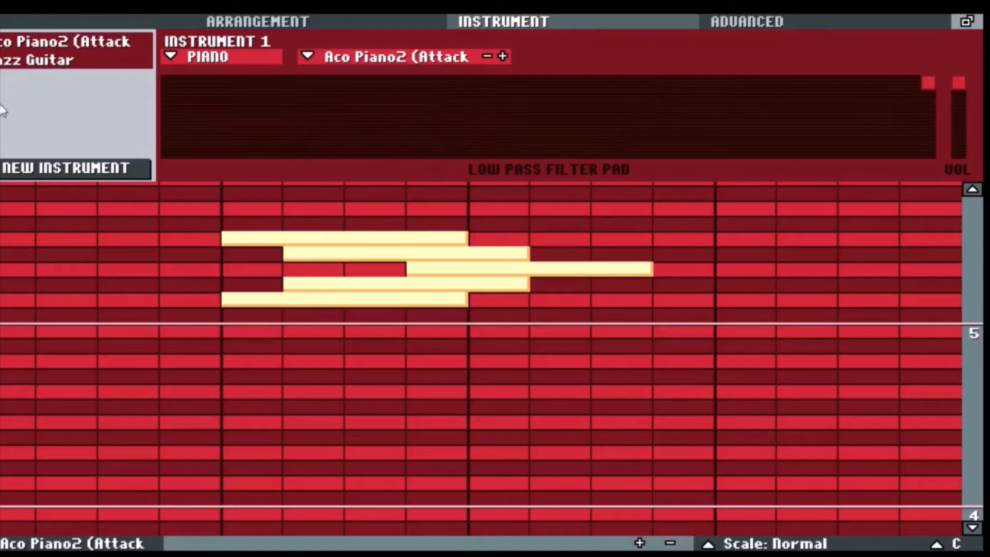
- Set instrument 1 to the MIDI category's Bright Piano
click(172, 57)
click(178, 69)
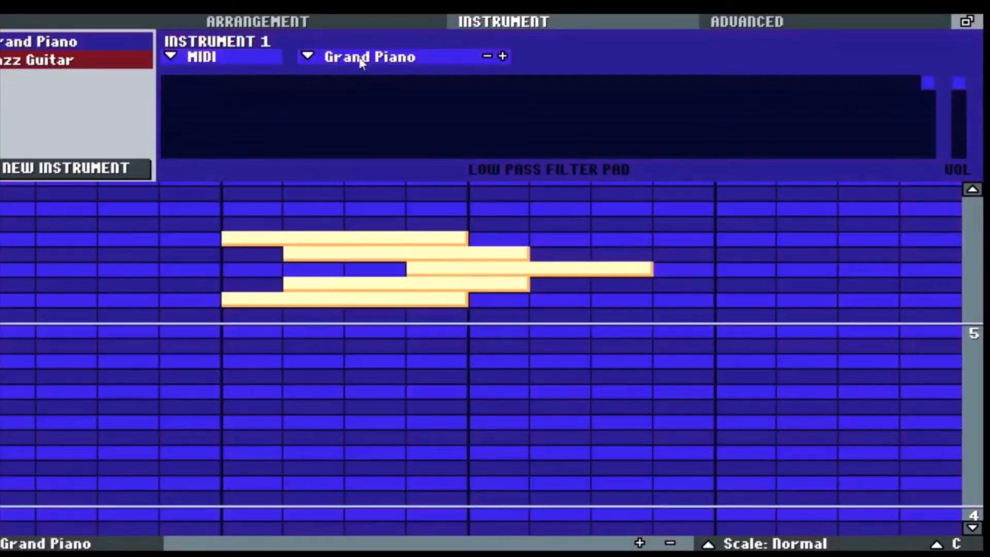
click(319, 57)
mouse_move(340, 72)
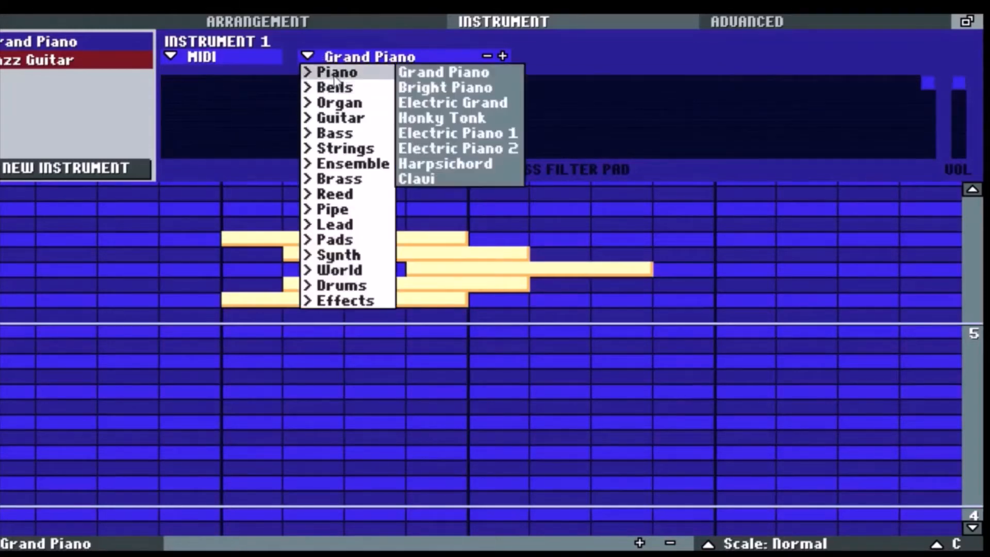
click(486, 89)
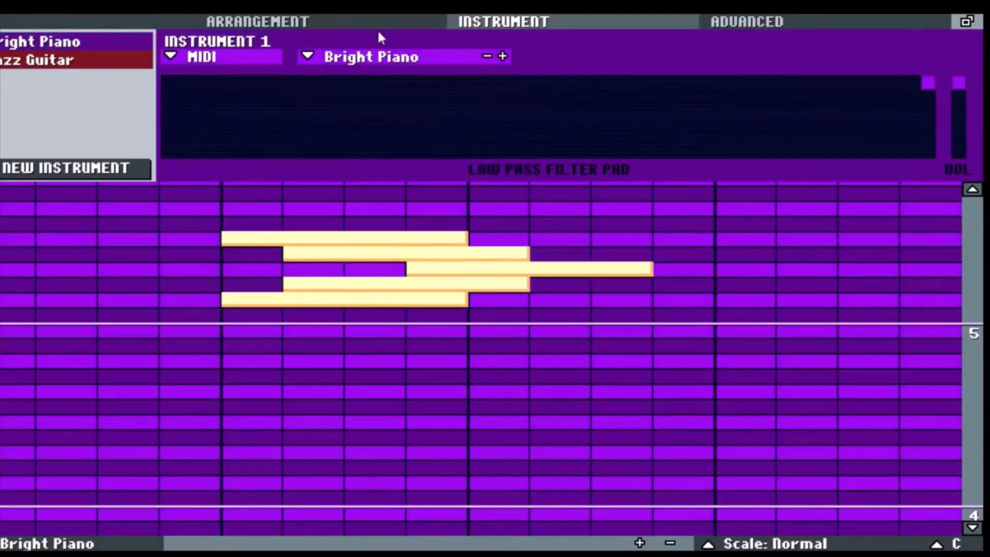
click(11, 60)
click(26, 45)
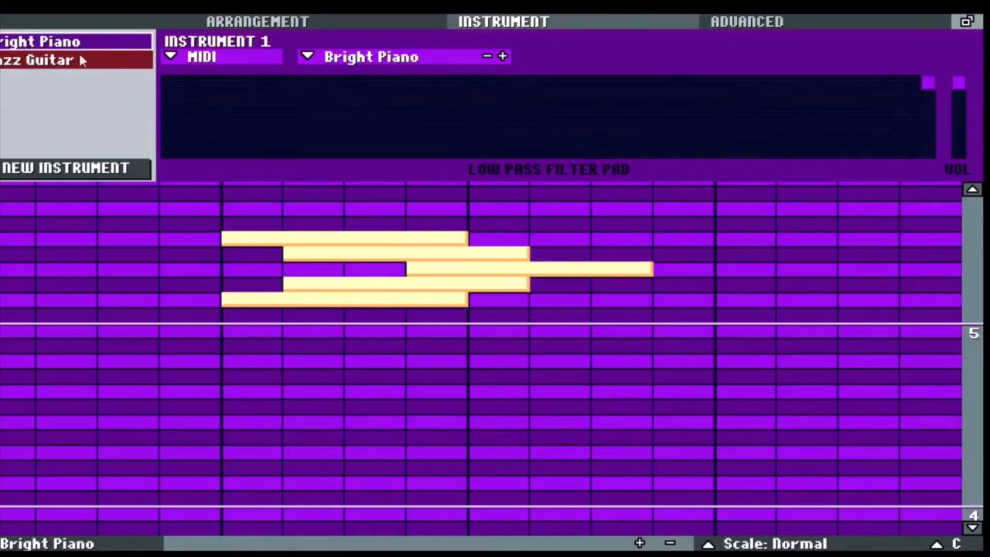
- Open pattern 2 from the arrangement and assign the Jazz Guitar to it
click(354, 23)
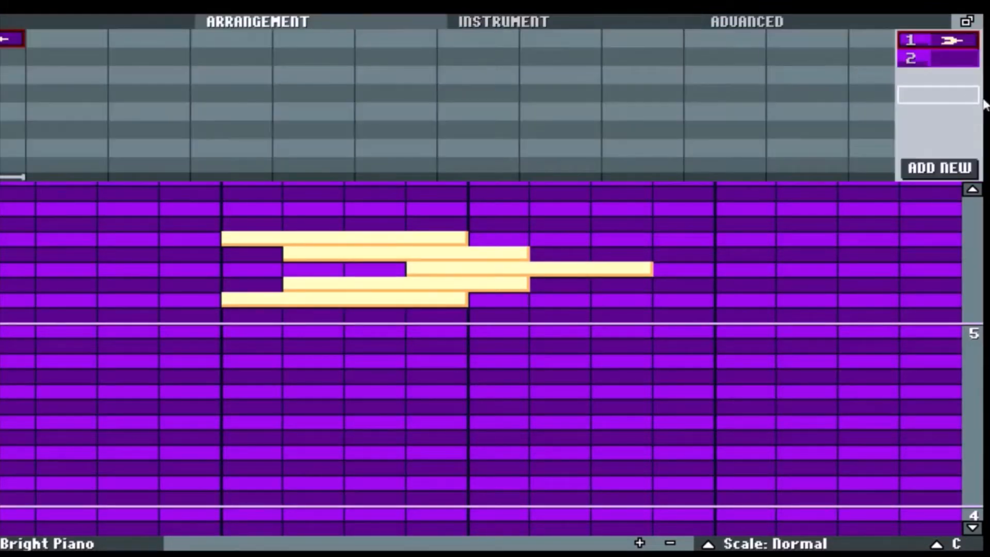
click(924, 63)
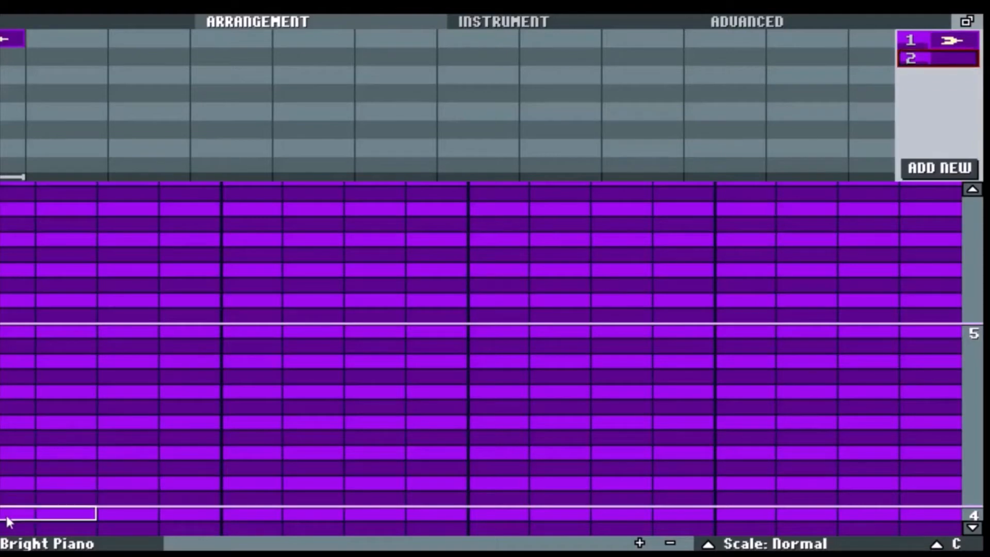
click(17, 544)
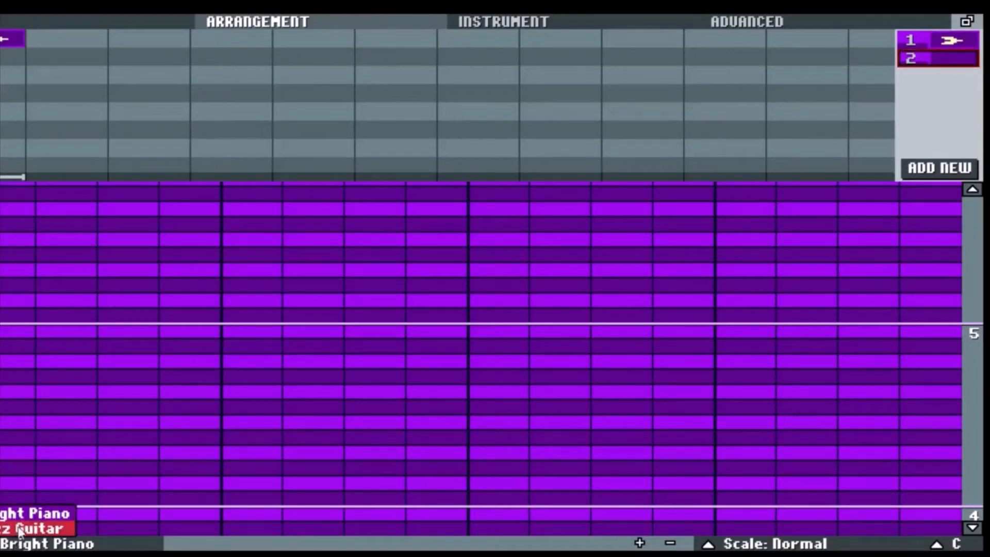
click(16, 526)
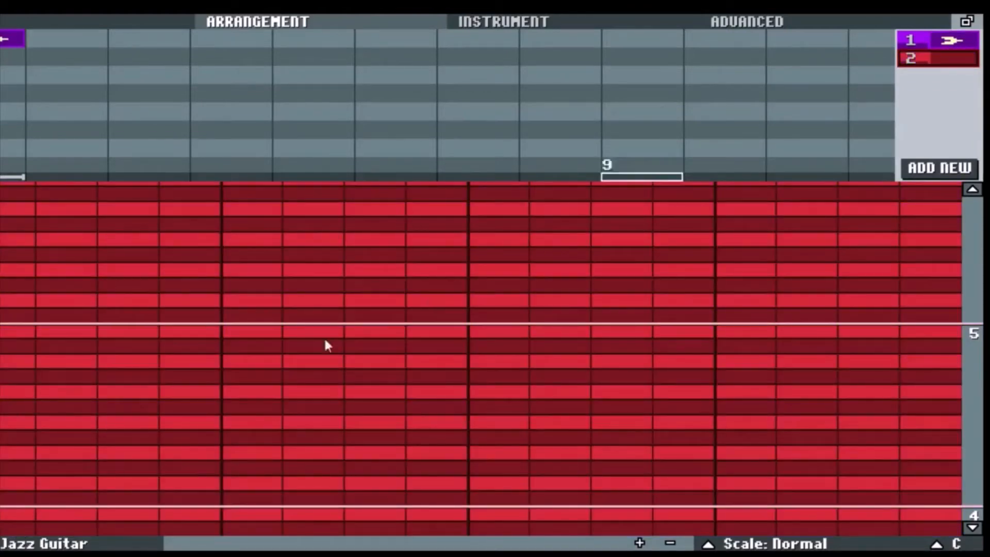
- Stack the patterns in the arrangement's first bar, with pattern 1 in the top row and pattern 2 in the row below
drag(951, 66, 5, 57)
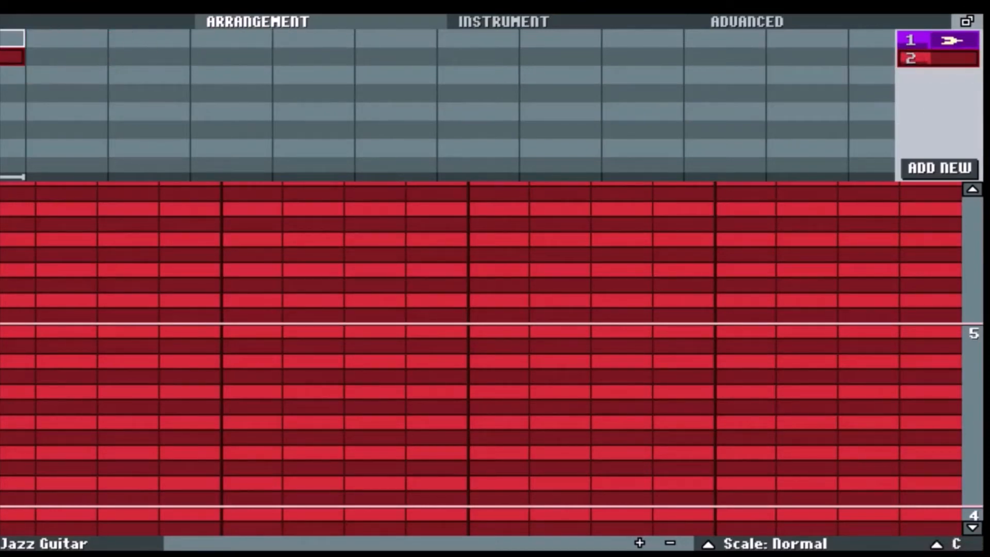
click(942, 45)
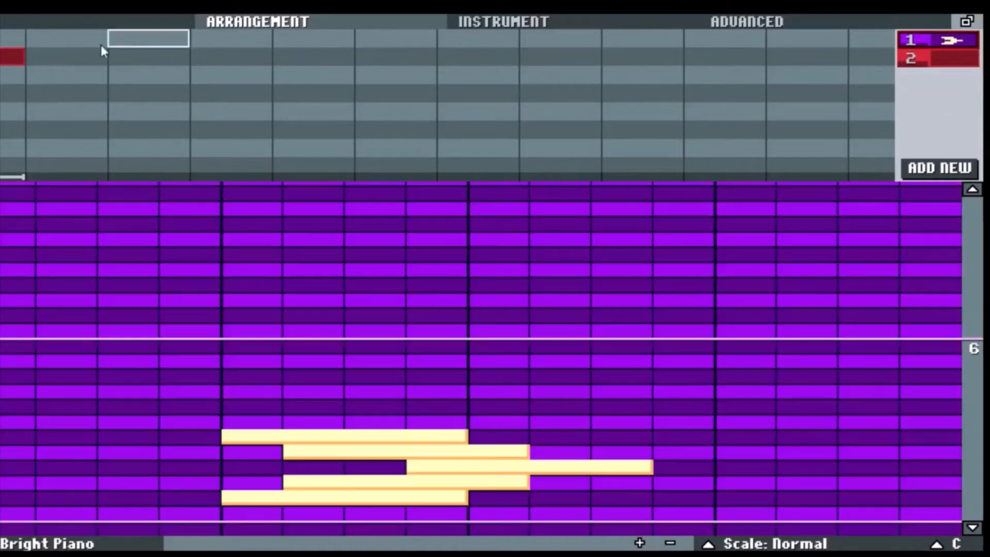
drag(943, 40, 5, 39)
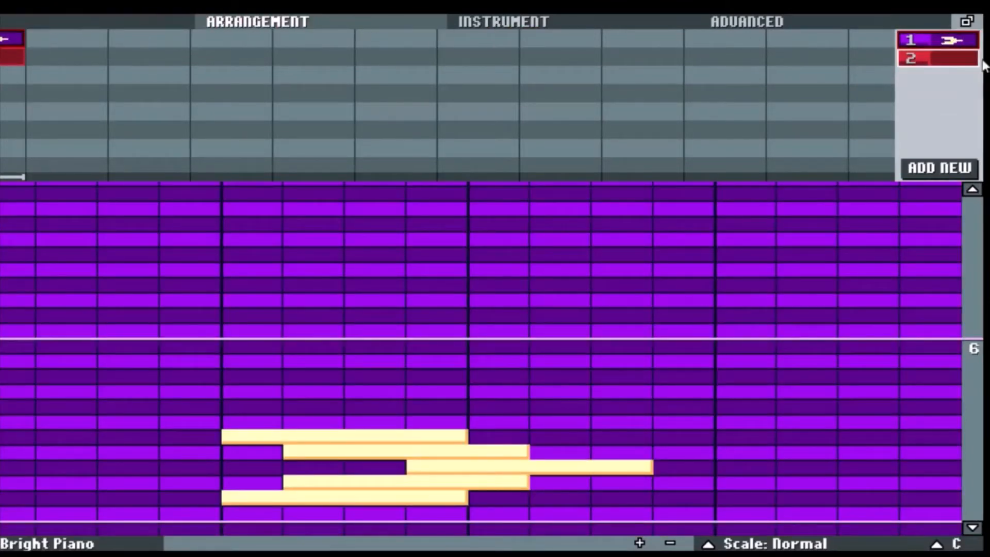
- Fill the arrangement's second bar with pattern 1 above pattern 2, and the third bar with pattern 2 above pattern 1
drag(918, 40, 40, 29)
drag(941, 41, 33, 36)
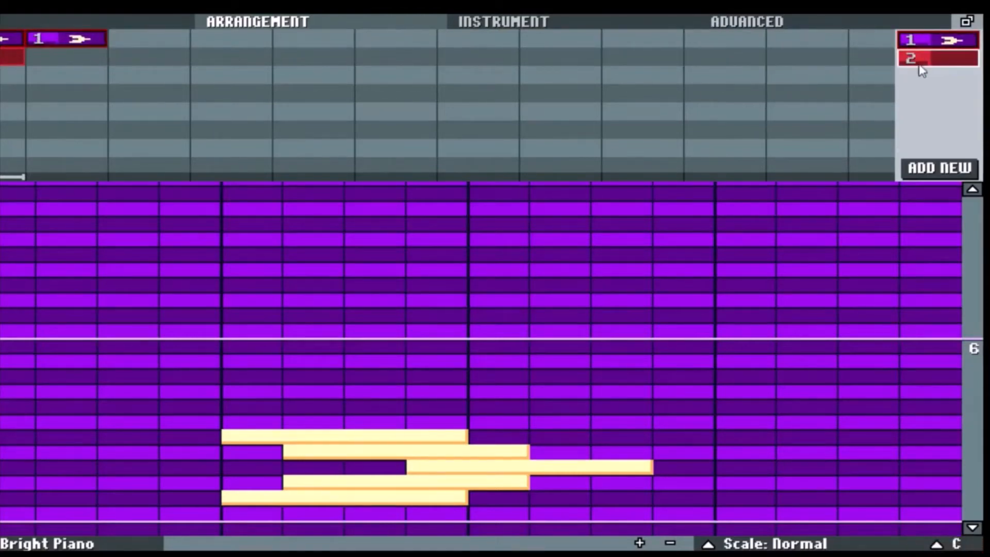
drag(920, 59, 127, 48)
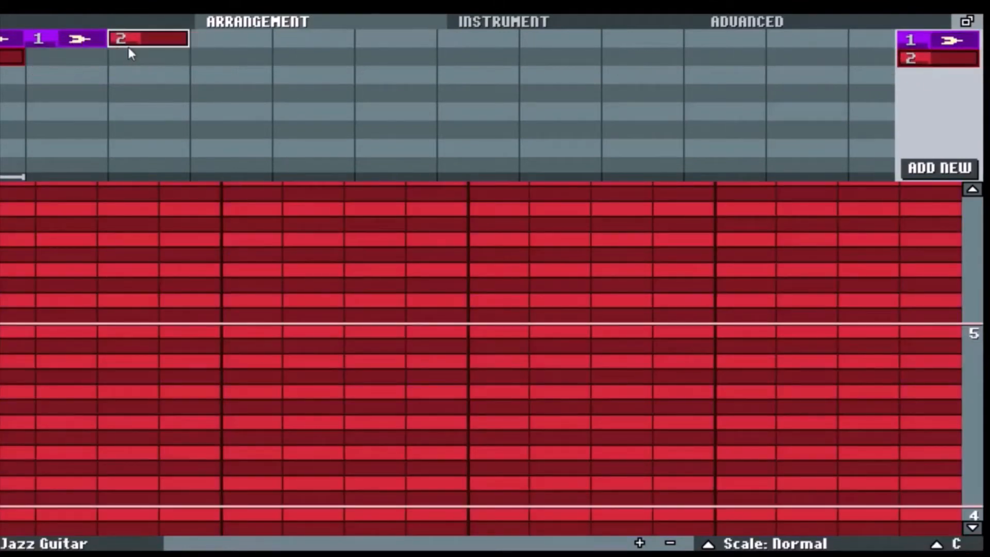
drag(946, 41, 144, 57)
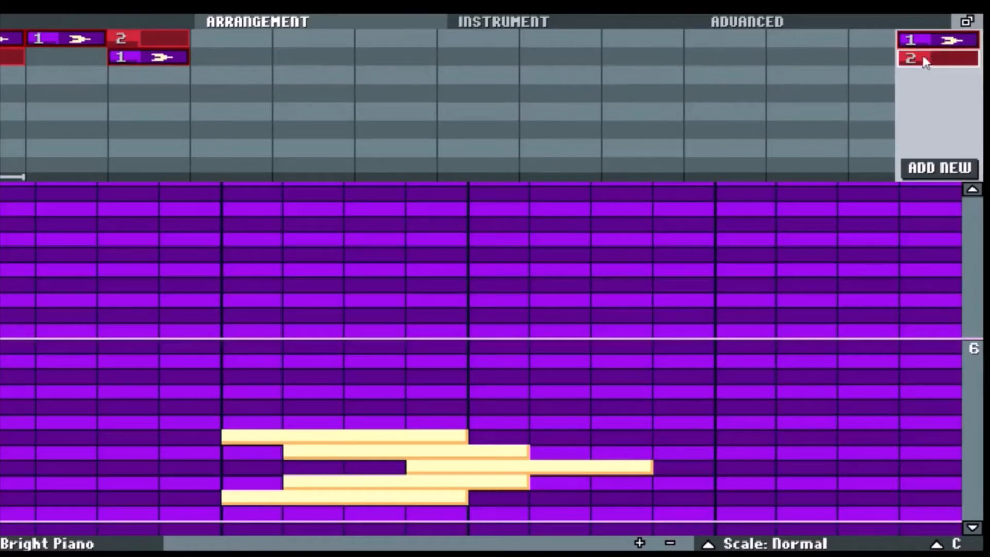
drag(918, 58, 66, 57)
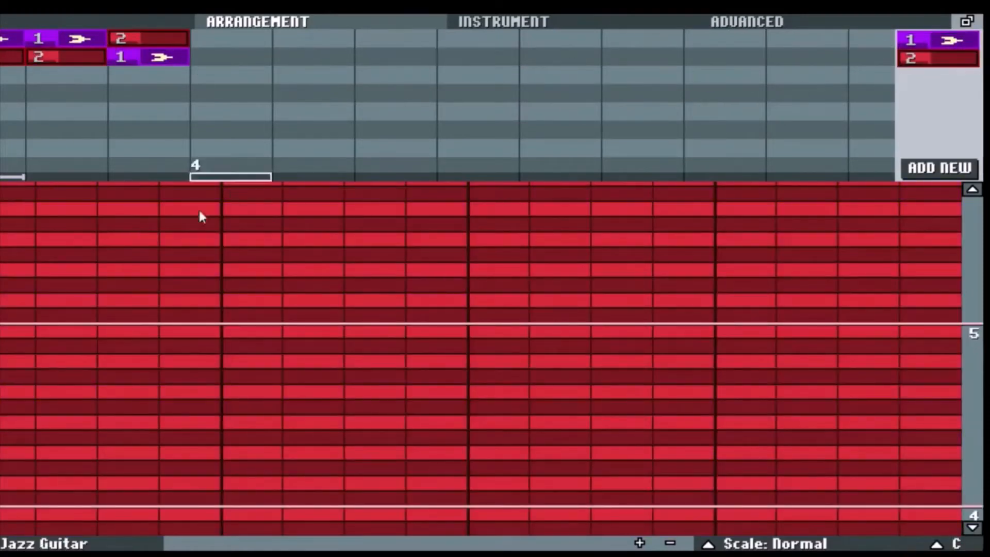
- Place eight two-step Jazz Guitar notes in pattern 2 around the octave 5 line, three of them stacked in adjacent rows just below it
click(156, 258)
click(201, 344)
click(626, 254)
click(561, 375)
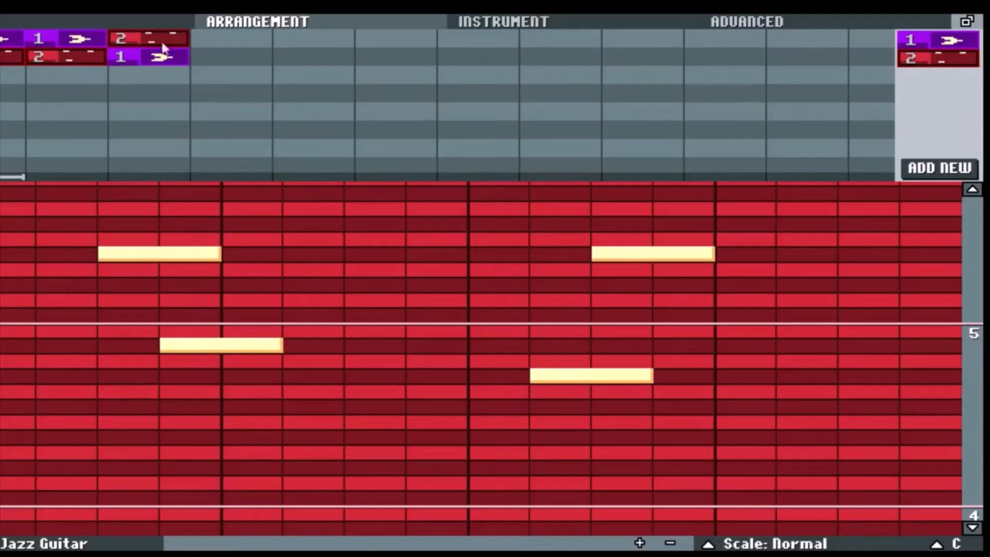
click(323, 335)
click(400, 253)
drag(400, 332, 399, 362)
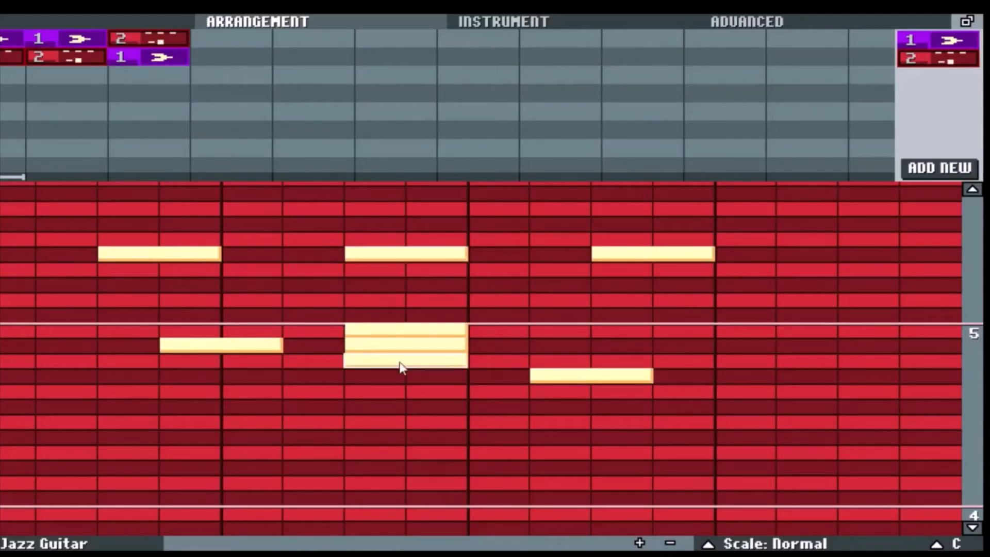
- Add three more two-step Jazz Guitar notes to pattern 2, two in the same row below the octave 5 line and one directly beneath that line
click(422, 407)
click(685, 407)
click(741, 330)
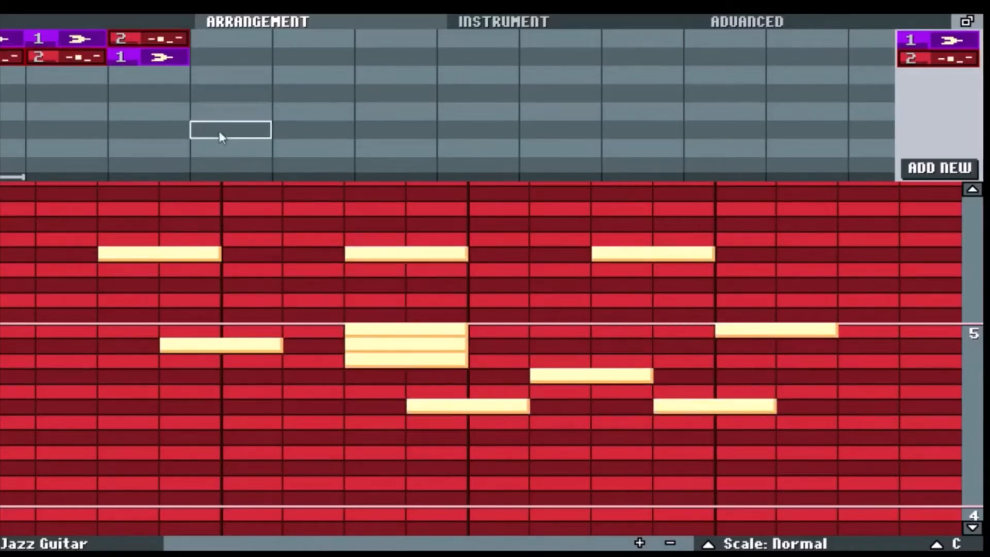
- Extend the arrangement's playback loop to cover the first three bars and play the combined patterns
drag(23, 179, 53, 186)
click(18, 178)
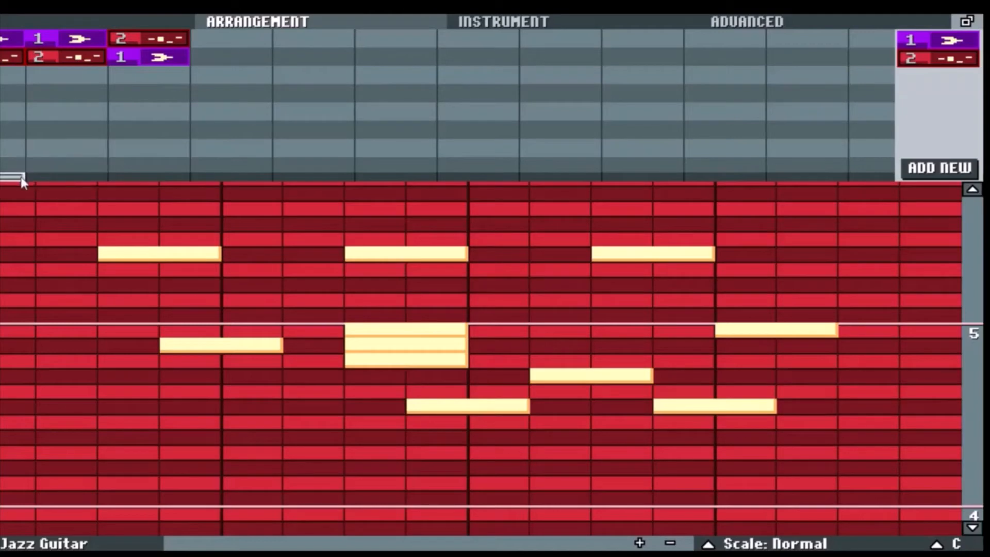
drag(18, 176, 179, 180)
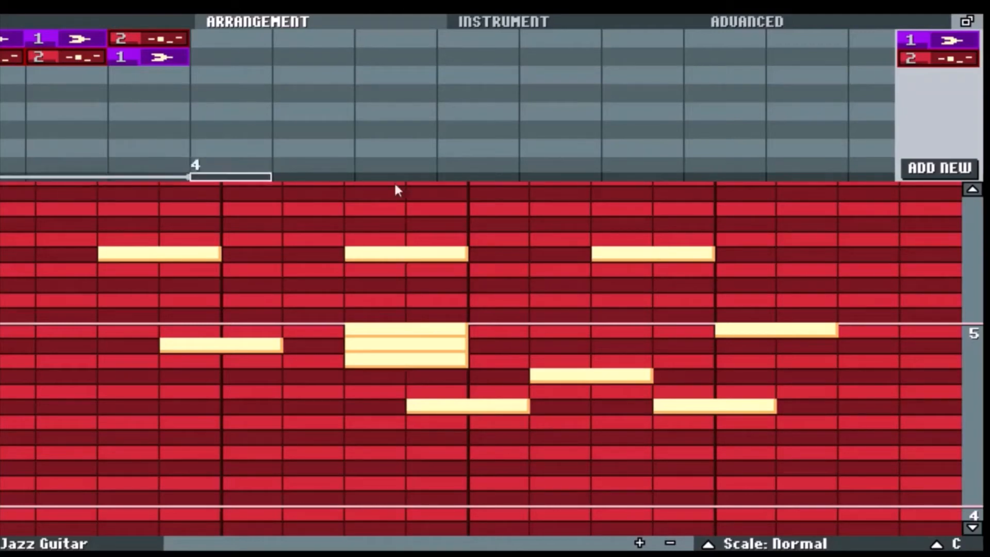
key(space)
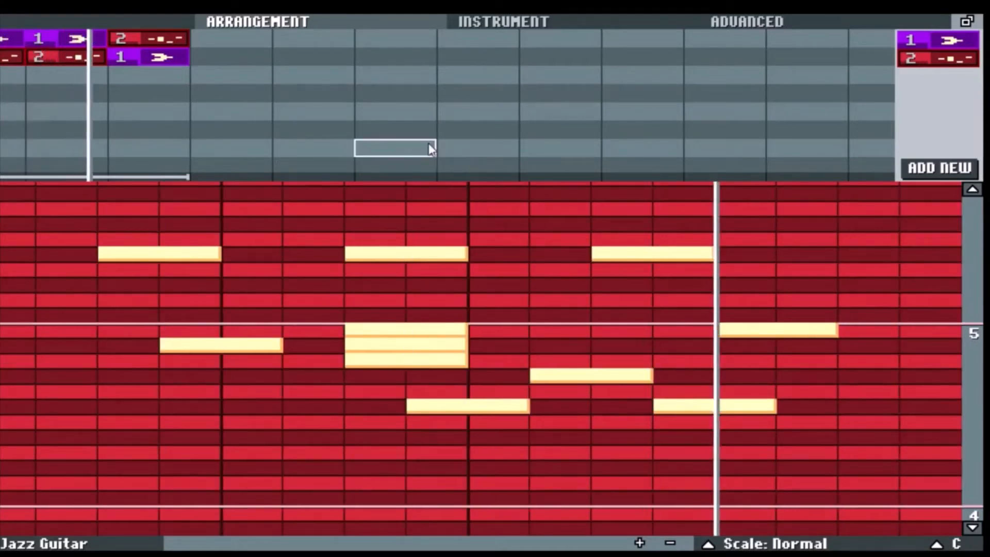
key(space)
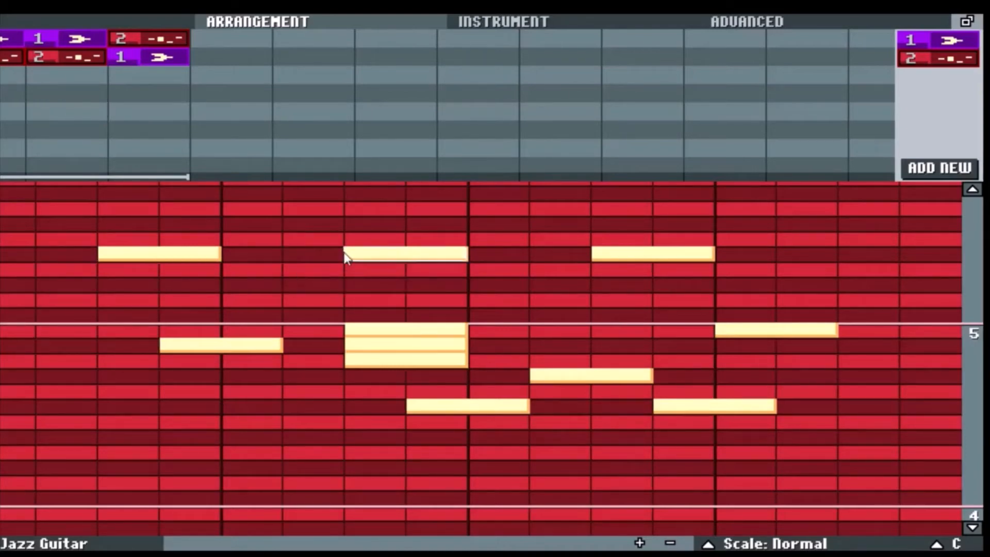
- Load saved .ceol songs that use the Bright Piano and listen to their playback
click(10, 21)
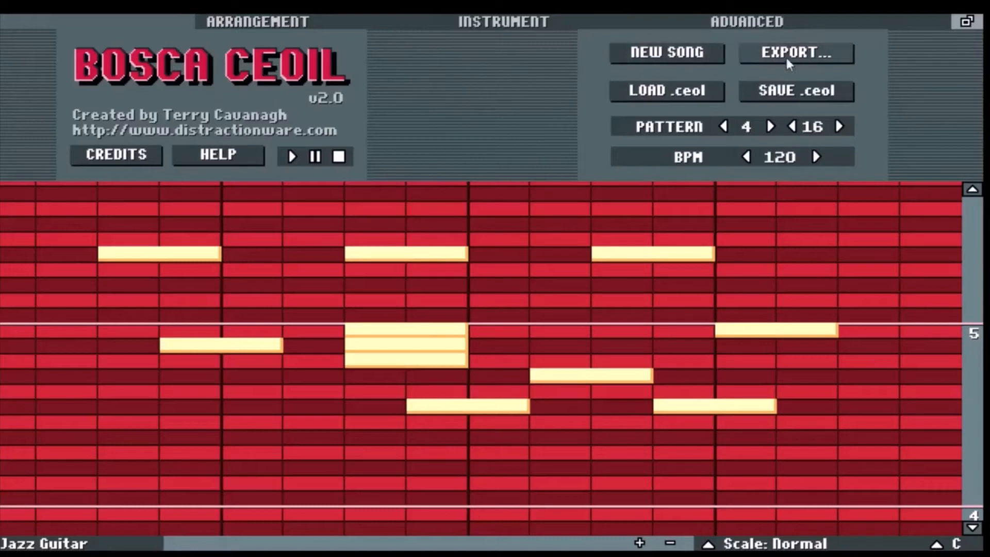
click(679, 98)
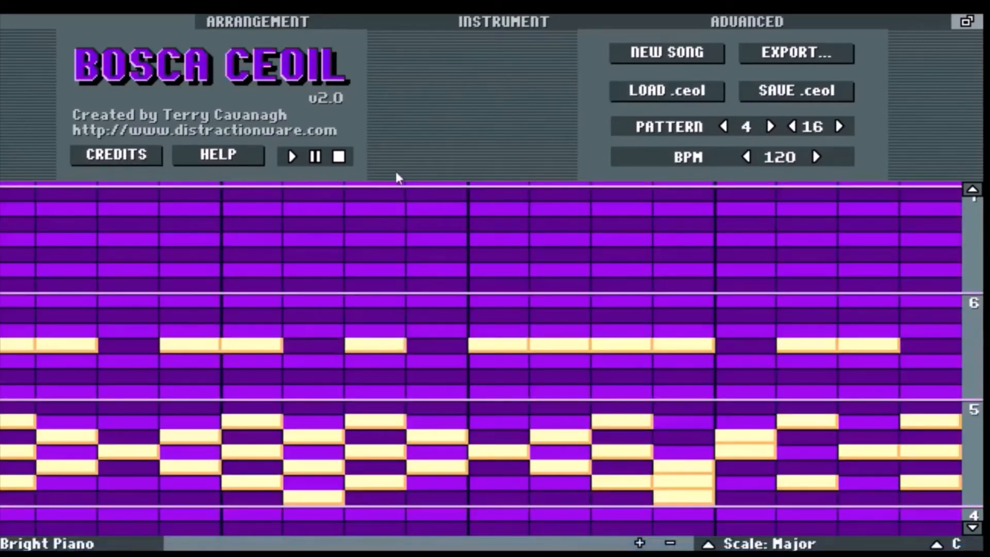
key(space)
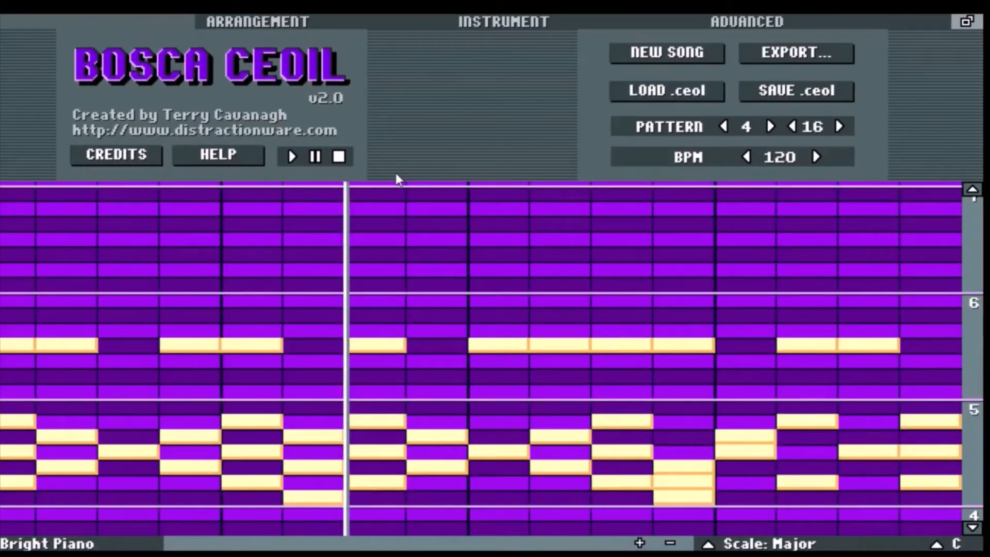
key(space)
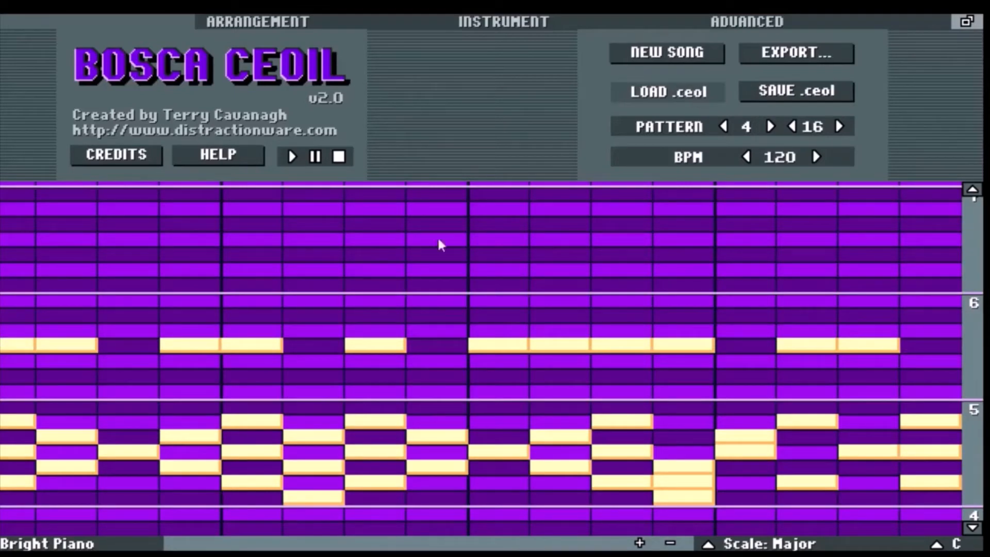
click(346, 356)
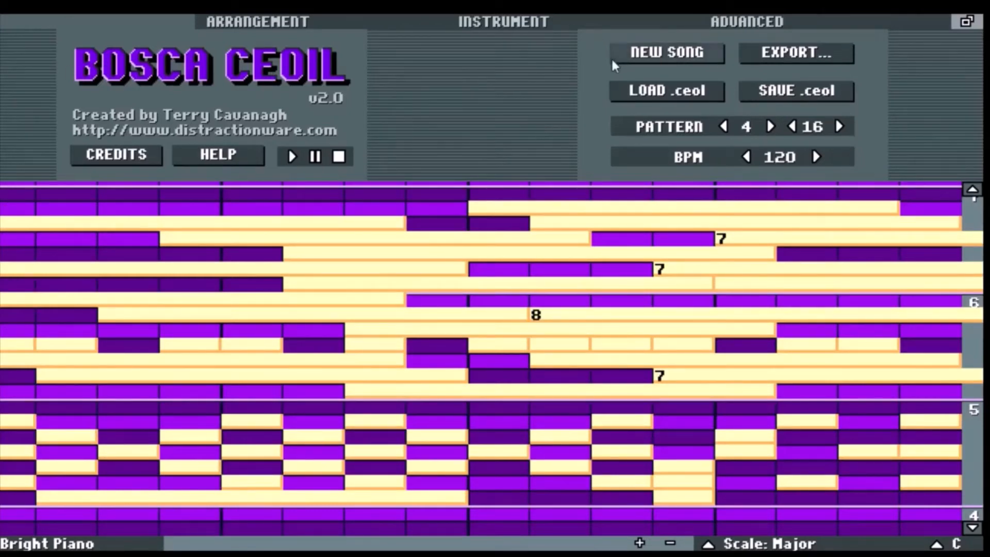
- Set the song's swing to 8 and play it to hear the effect
click(746, 22)
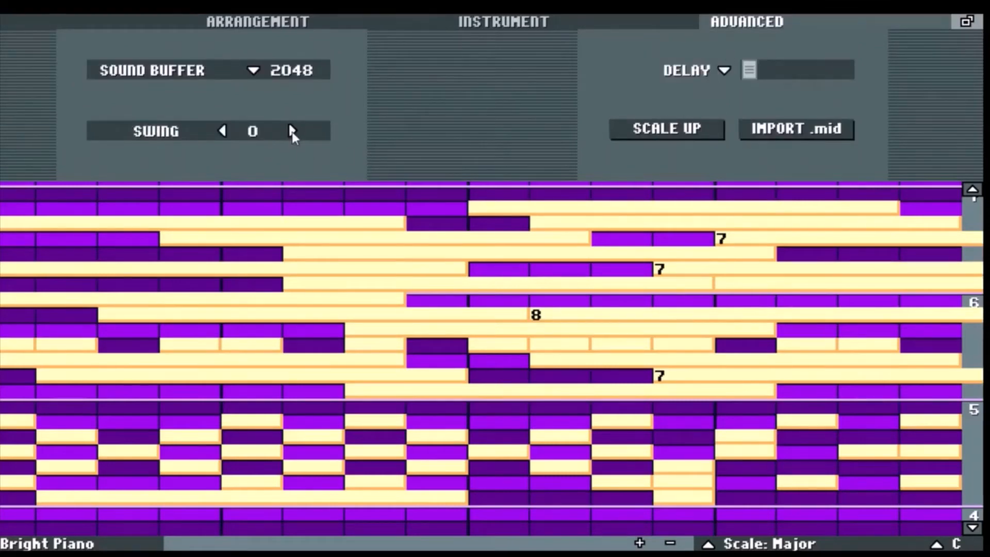
click(292, 132)
click(291, 132)
click(291, 131)
click(291, 132)
click(291, 131)
click(292, 132)
click(292, 132)
click(292, 131)
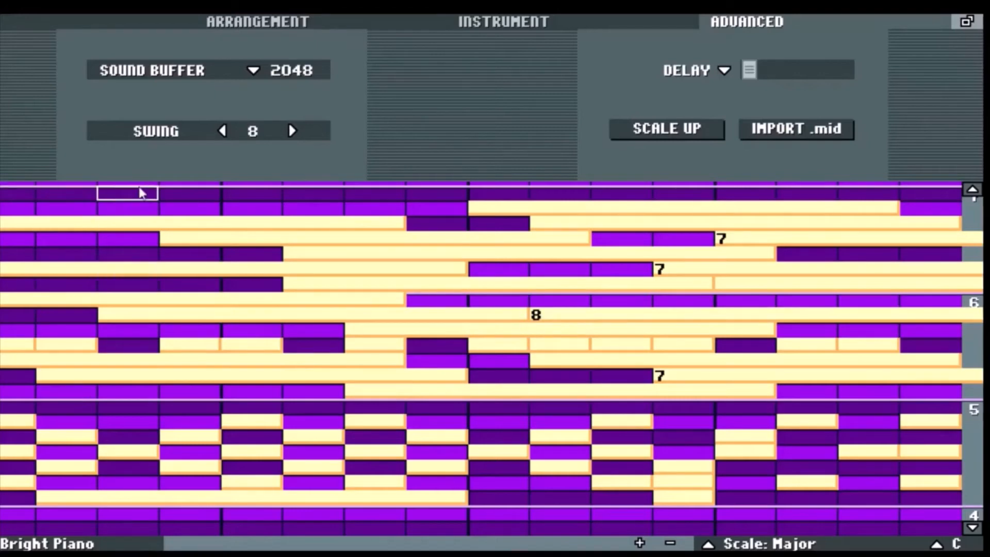
key(space)
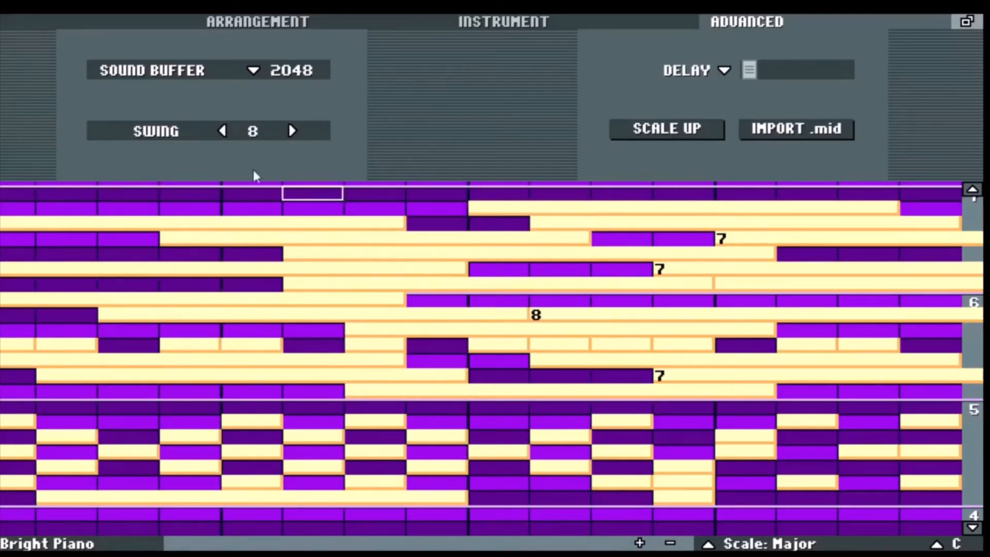
- Return the song's swing to 0
click(222, 130)
click(222, 131)
click(222, 131)
click(223, 131)
click(222, 130)
click(222, 131)
click(222, 131)
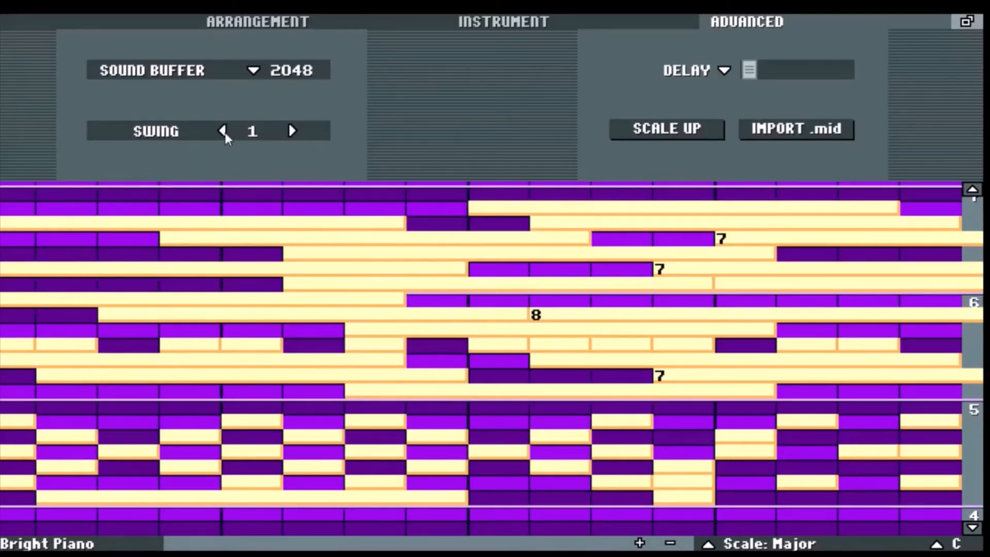
click(224, 132)
- Sweep the Bright Piano's low pass filter across the full width of its pad and return it to the upper-right corner
click(573, 24)
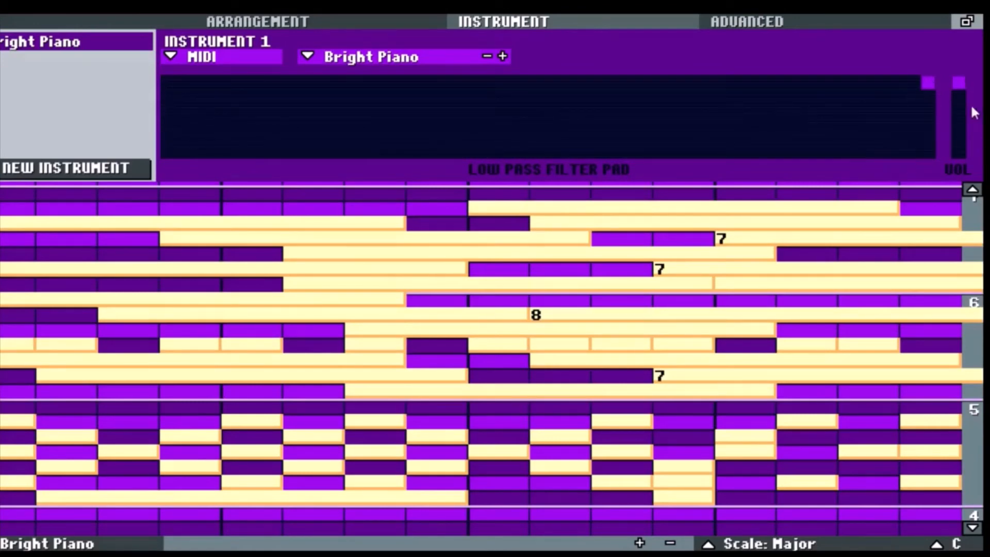
drag(930, 82, 447, 75)
click(173, 83)
drag(161, 78, 910, 86)
mouse_move(930, 81)
mouse_down()
mouse_move(924, 145)
mouse_move(929, 78)
mouse_move(552, 81)
mouse_move(449, 120)
mouse_move(444, 110)
mouse_move(467, 75)
mouse_move(449, 111)
mouse_move(437, 109)
mouse_move(460, 77)
mouse_move(366, 105)
mouse_move(410, 140)
mouse_move(458, 147)
mouse_move(463, 134)
mouse_move(435, 124)
mouse_move(357, 121)
mouse_move(296, 78)
mouse_move(309, 120)
mouse_move(300, 92)
mouse_move(297, 115)
mouse_move(470, 87)
mouse_move(597, 82)
mouse_move(380, 91)
mouse_move(323, 77)
mouse_move(158, 76)
mouse_up()
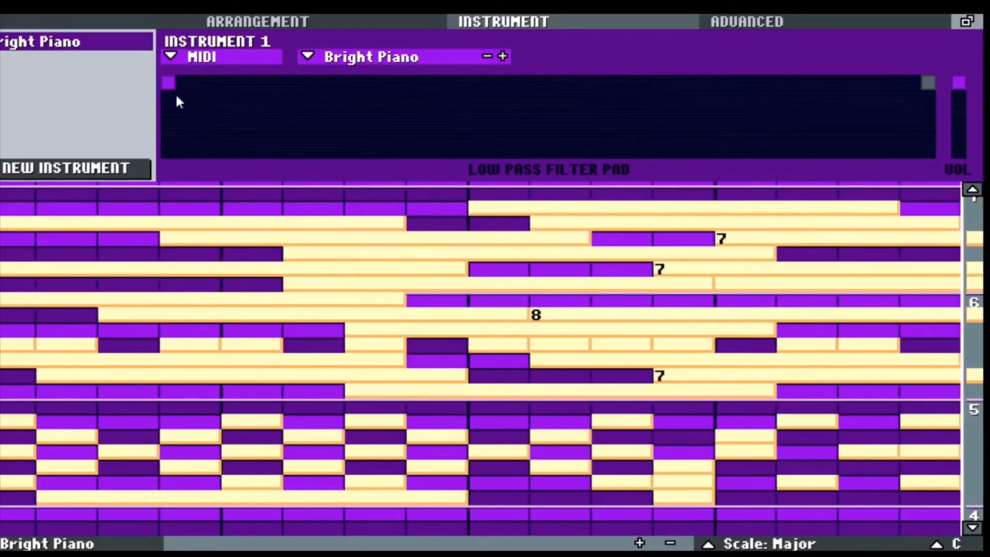
click(185, 73)
mouse_move(185, 72)
mouse_down()
mouse_move(967, 79)
mouse_move(788, 79)
mouse_move(933, 79)
mouse_up()
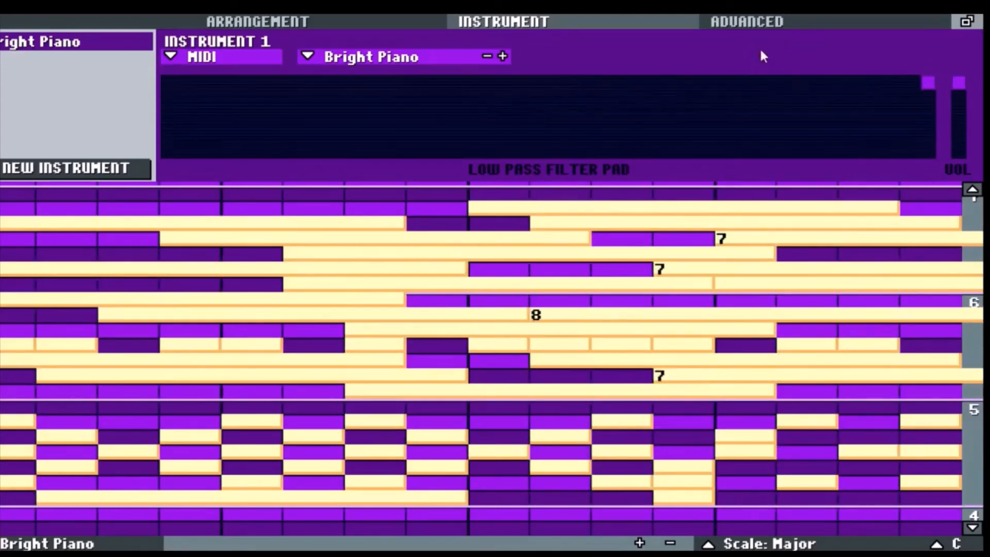
- Look over the song's arrangement and examine the available export formats without exporting
click(254, 24)
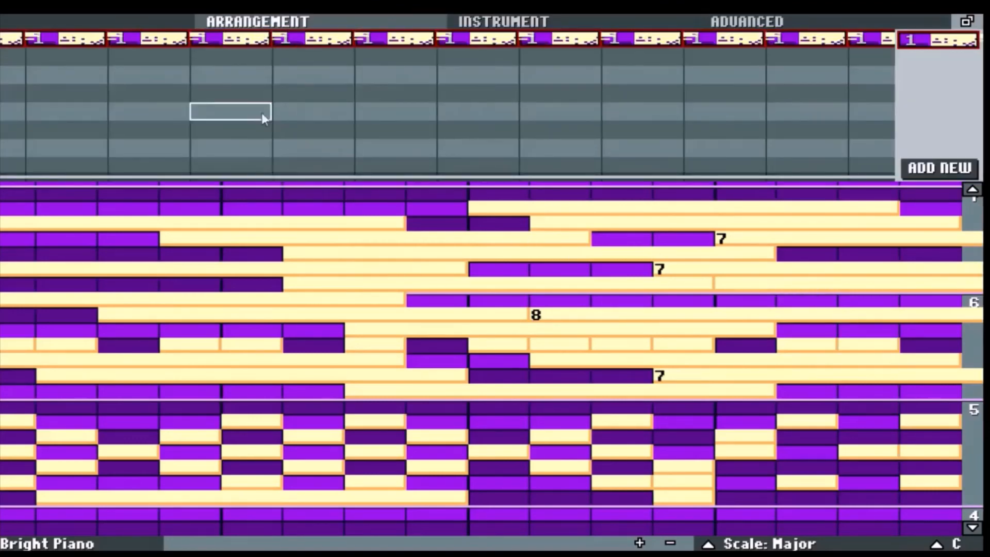
click(98, 24)
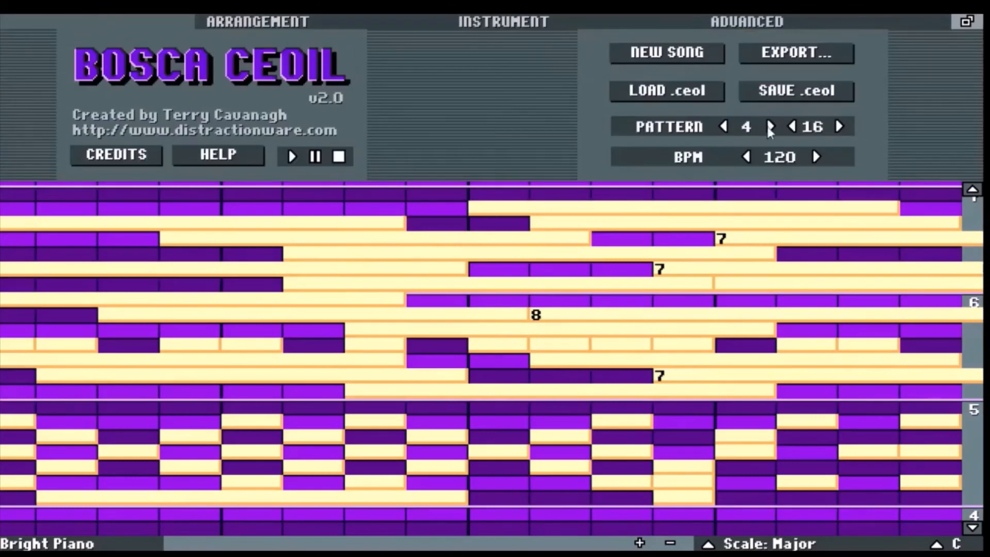
click(819, 54)
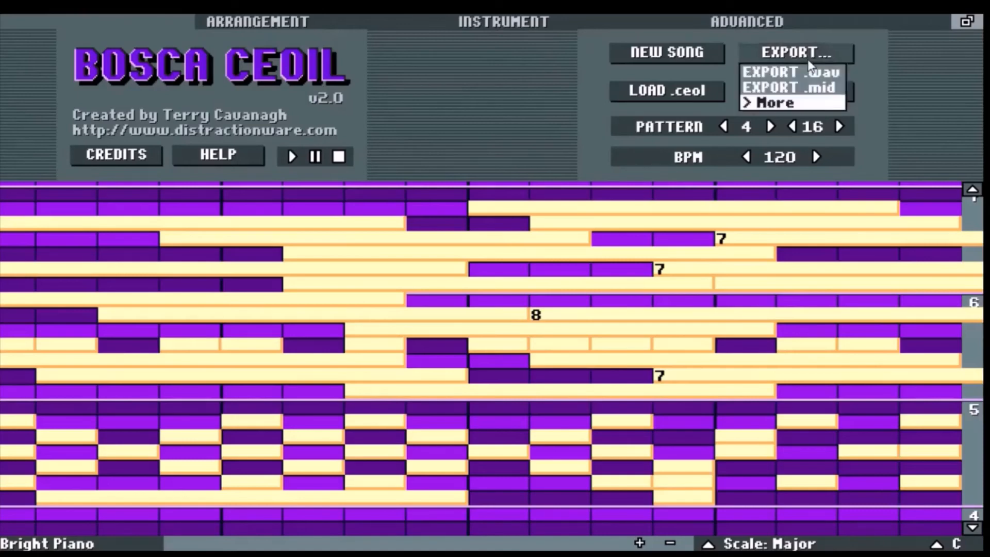
click(804, 100)
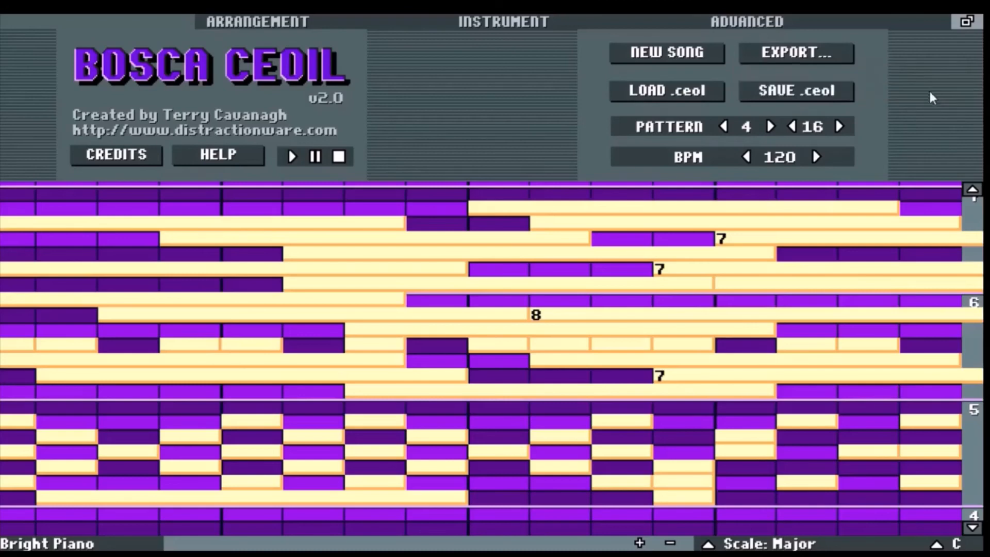
click(818, 55)
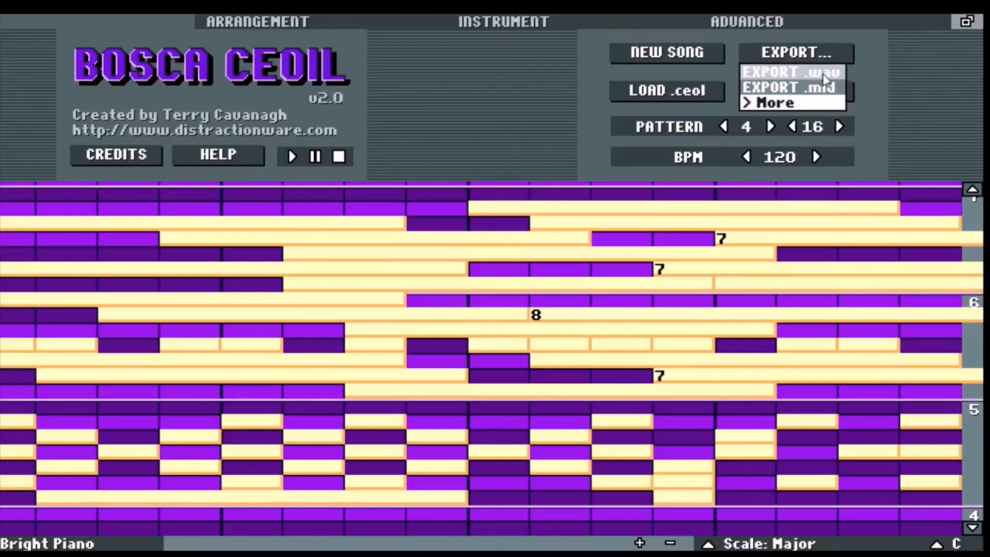
click(944, 52)
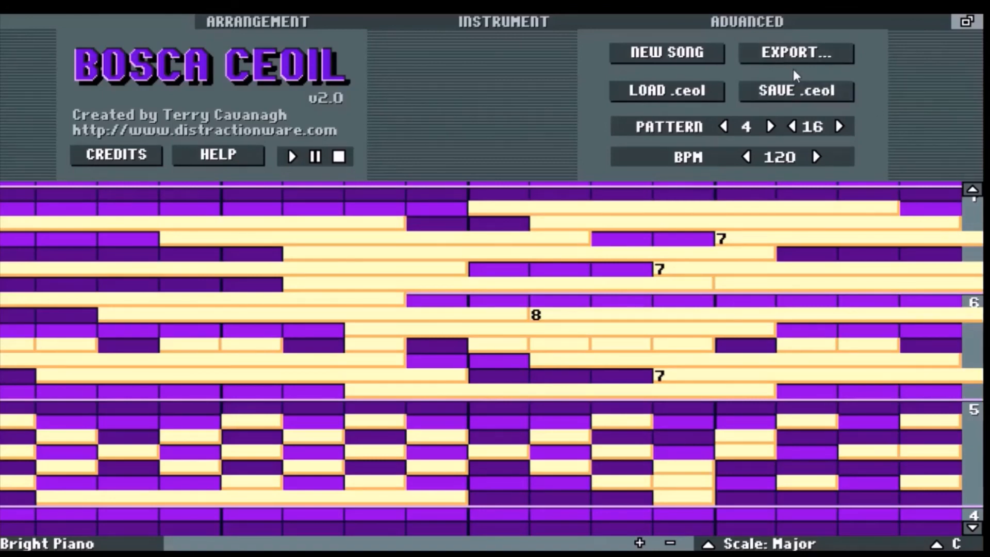
click(784, 55)
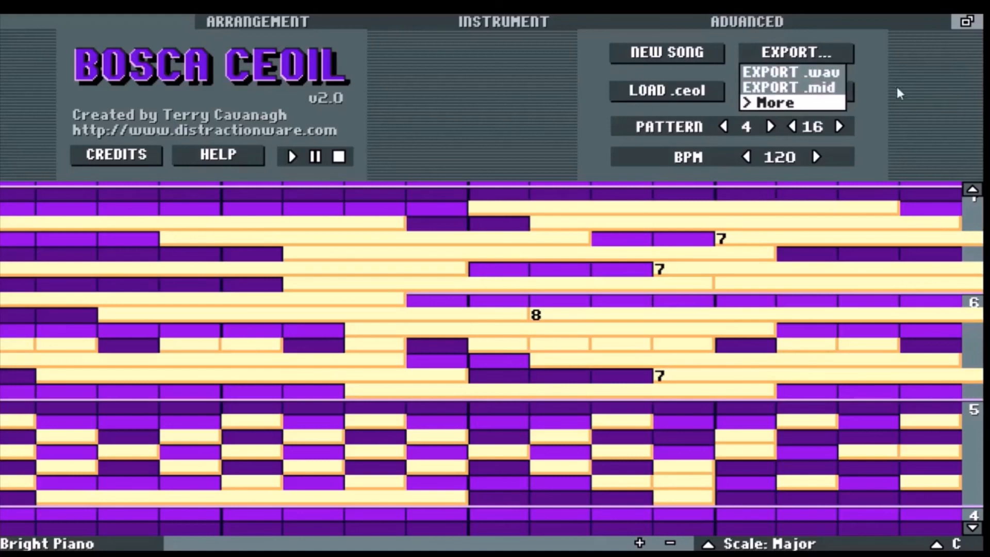
click(971, 94)
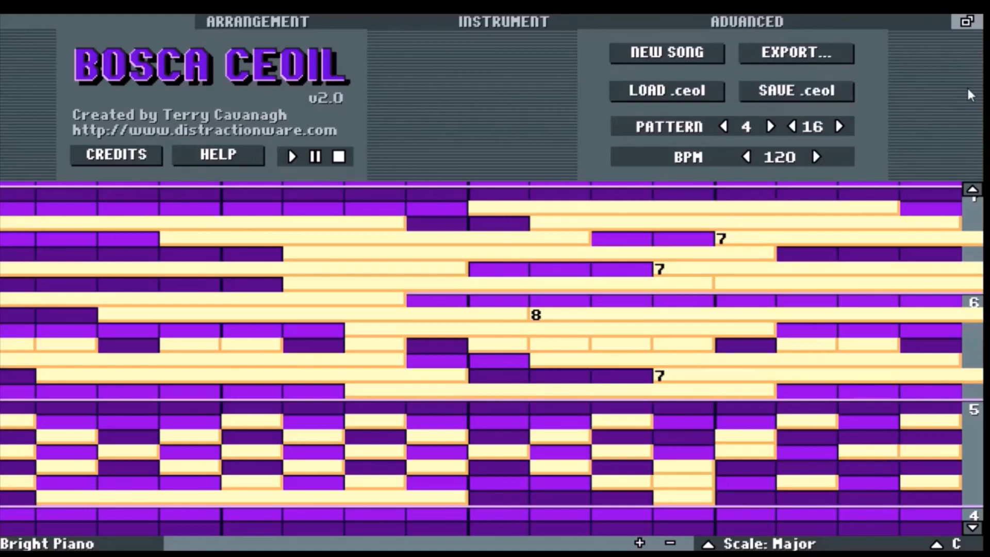